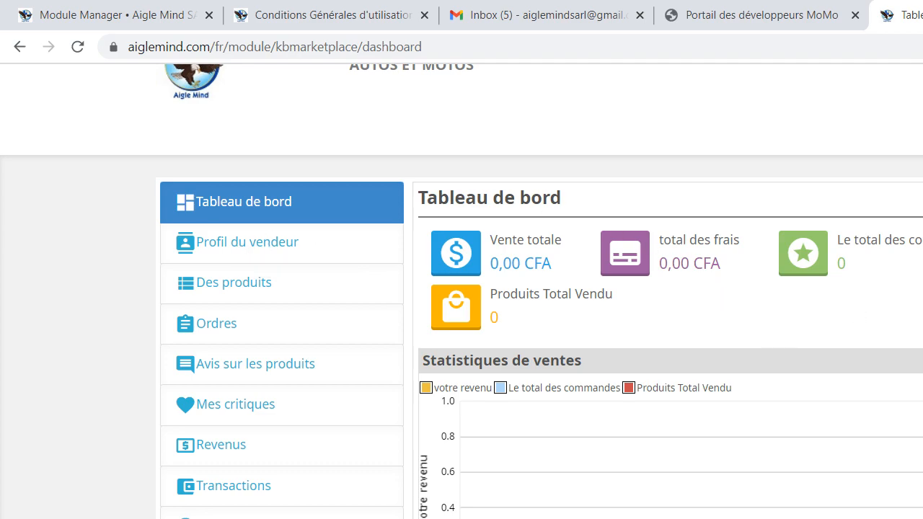
pyautogui.scroll(2, 461, 292)
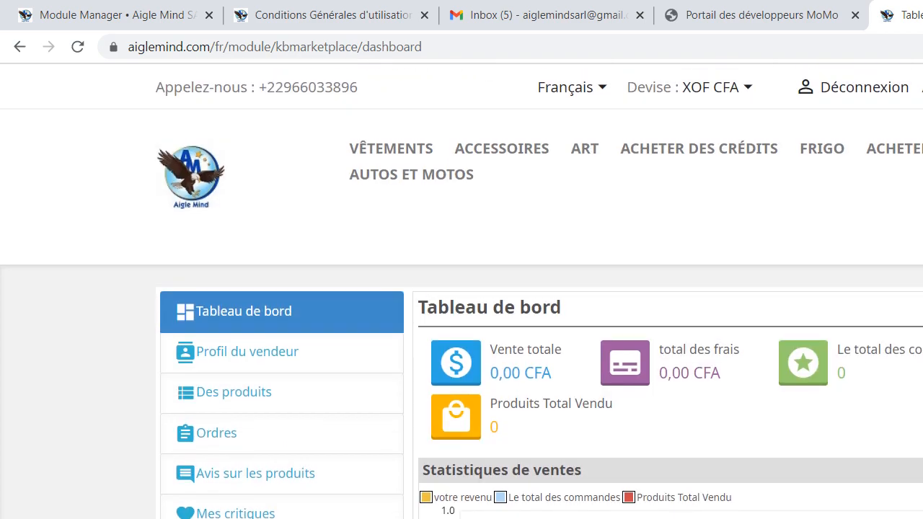
pyautogui.scroll(-2, 461, 292)
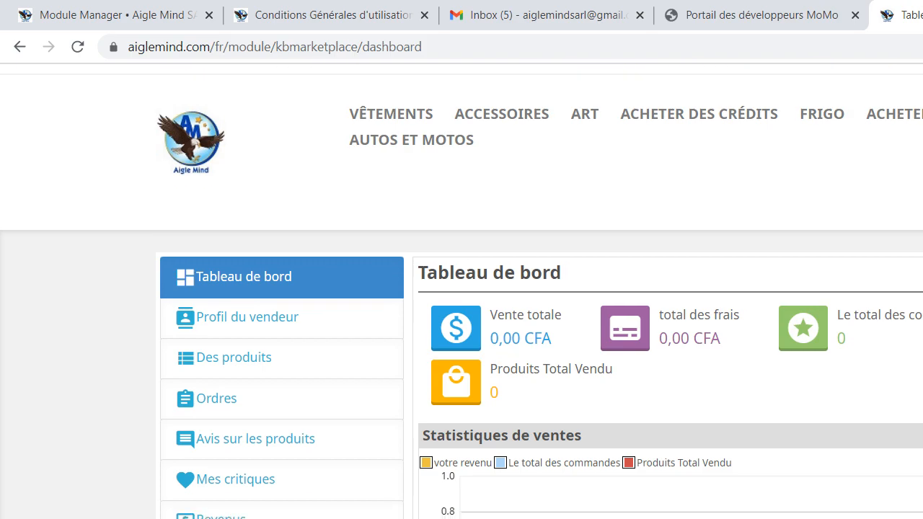
pyautogui.scroll(2, 462, 291)
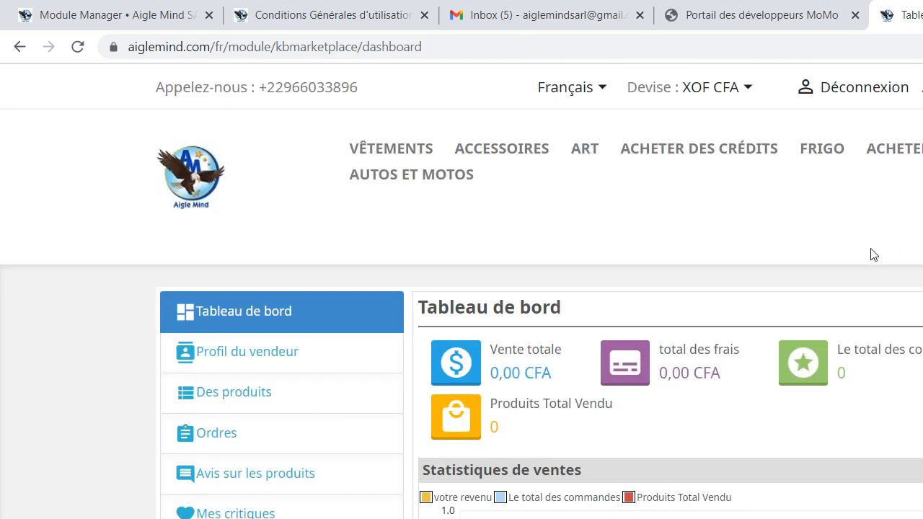
# Open the seller profile (Profil du vendeur) from the seller account section of the account page
pyautogui.press('F5')
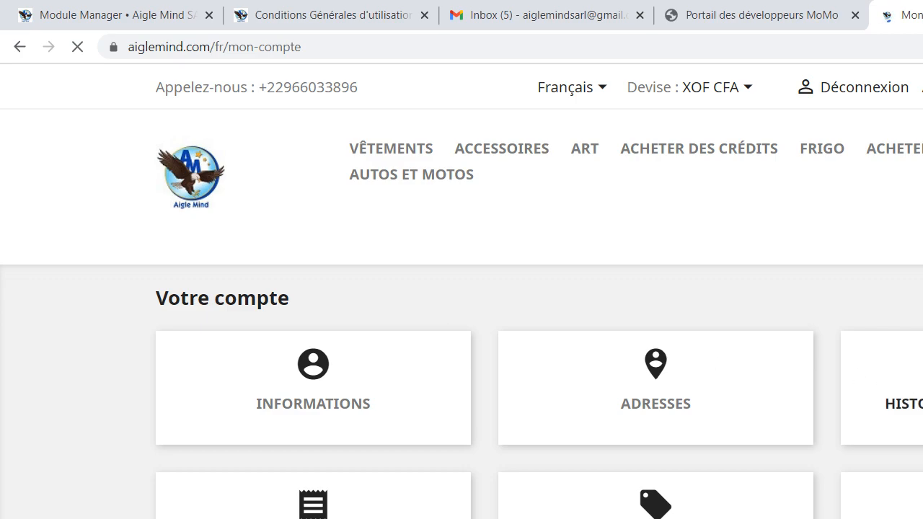
pyautogui.scroll(-5, 462, 288)
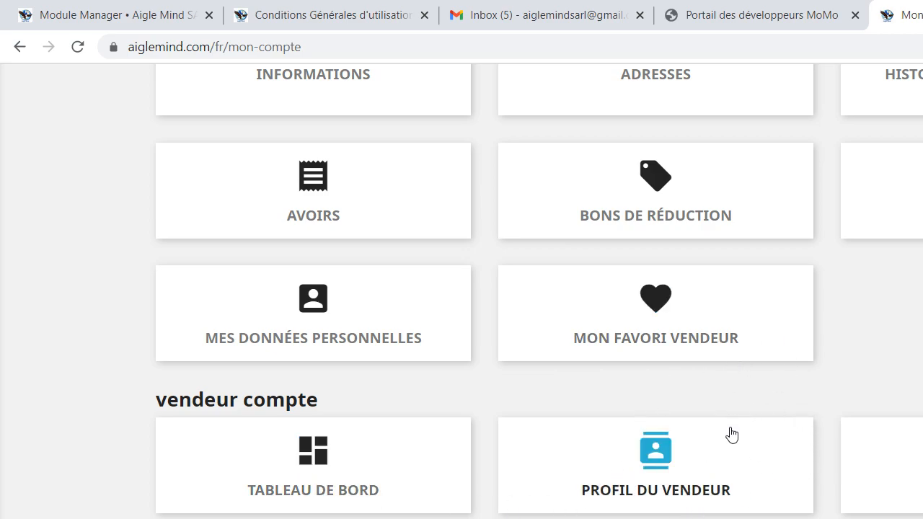
pyautogui.click(664, 459)
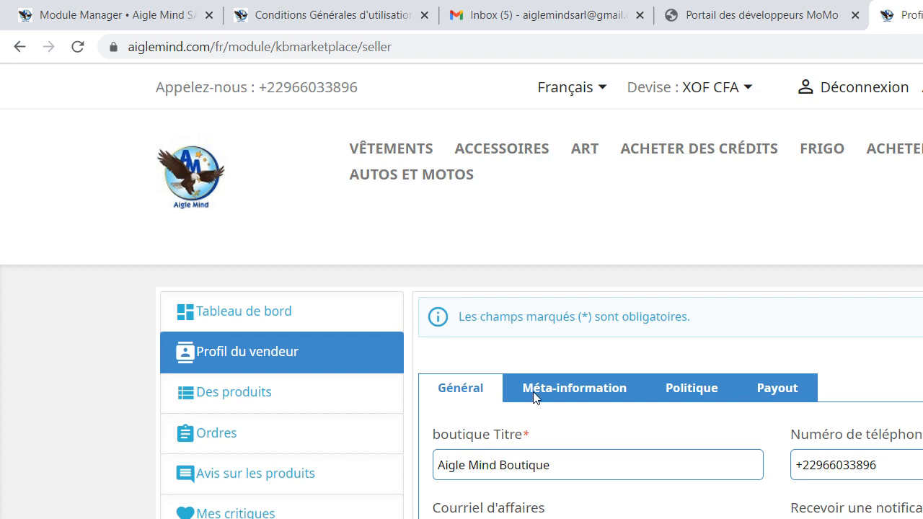
# Look through the profile's Méta-information, Politique and Payout sections, and return to the Général section
pyautogui.click(560, 393)
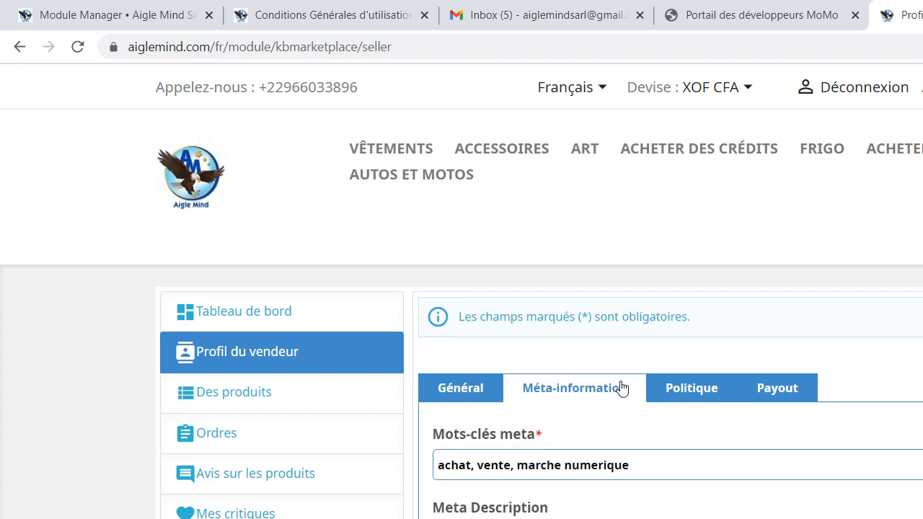
pyautogui.click(711, 389)
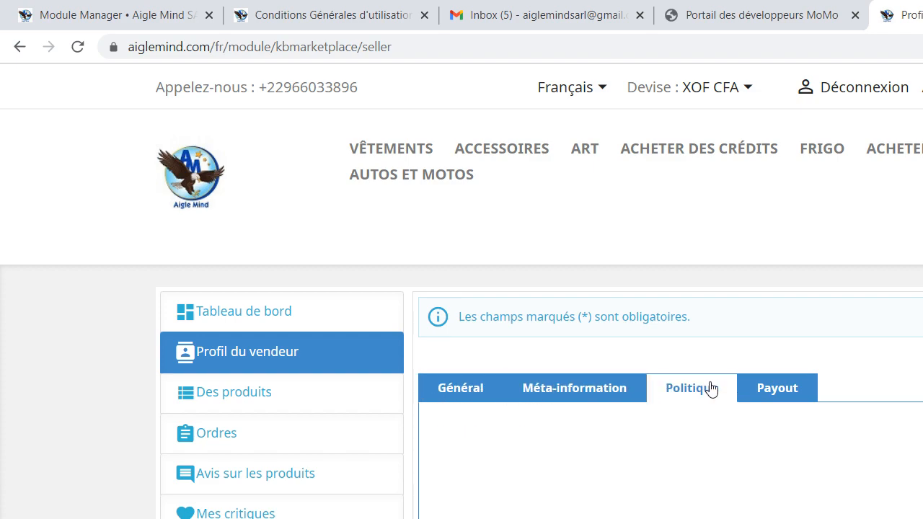
pyautogui.click(778, 393)
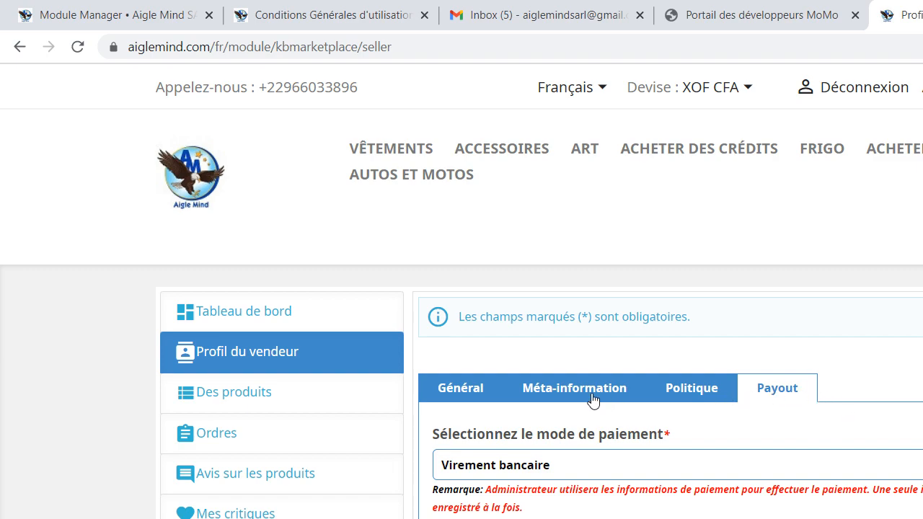
pyautogui.click(465, 389)
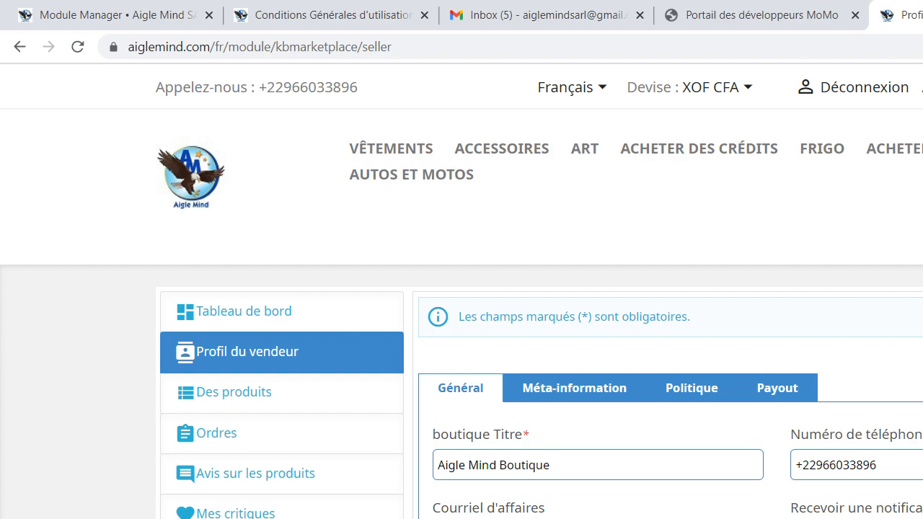
# Review the shop title, phone number and business e-mail fields in the Général section
pyautogui.scroll(-2, 461, 288)
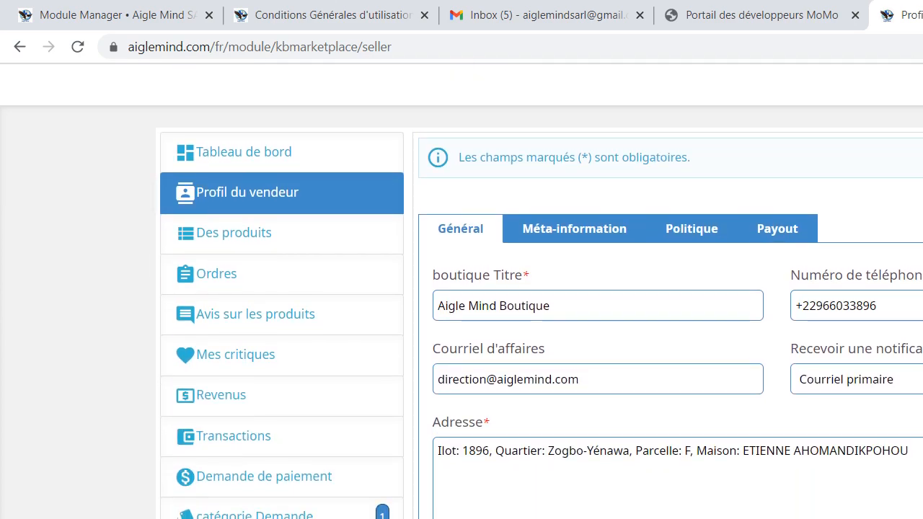
pyautogui.scroll(2, 461, 288)
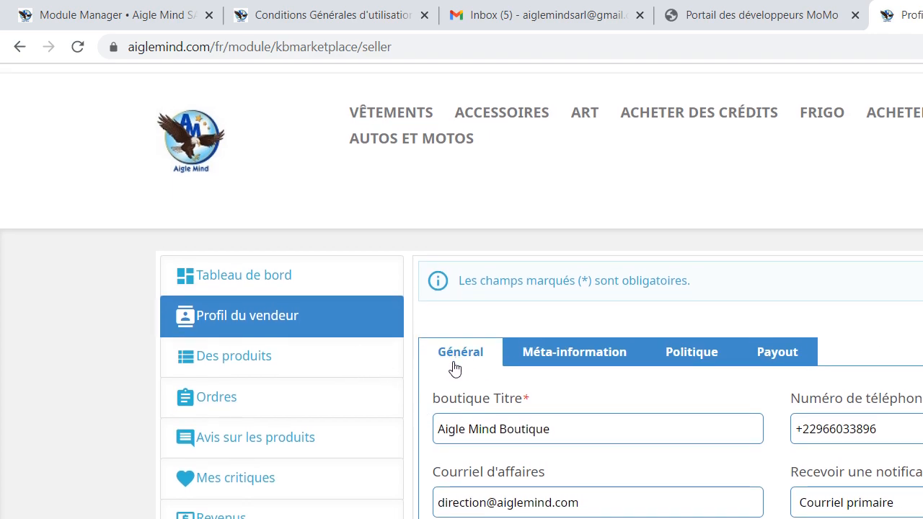
pyautogui.moveTo(561, 433); pyautogui.dragTo(426, 439)
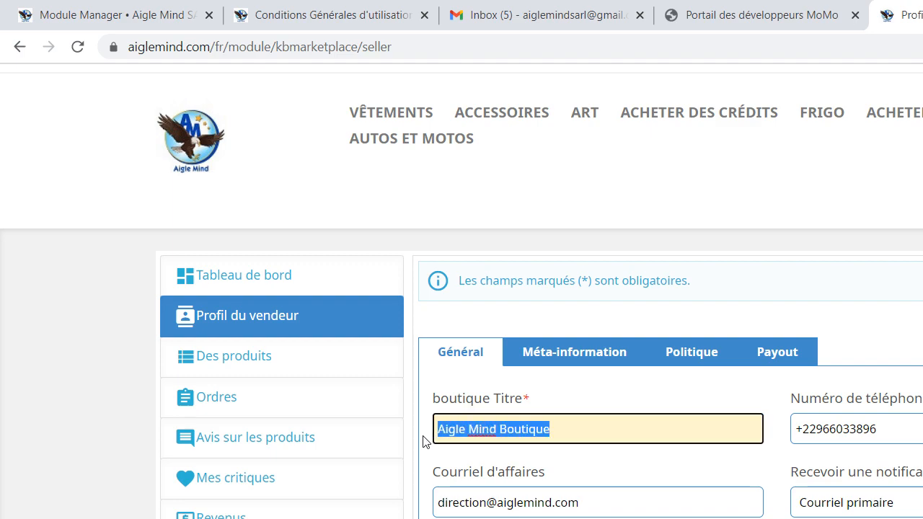
pyautogui.click(913, 437)
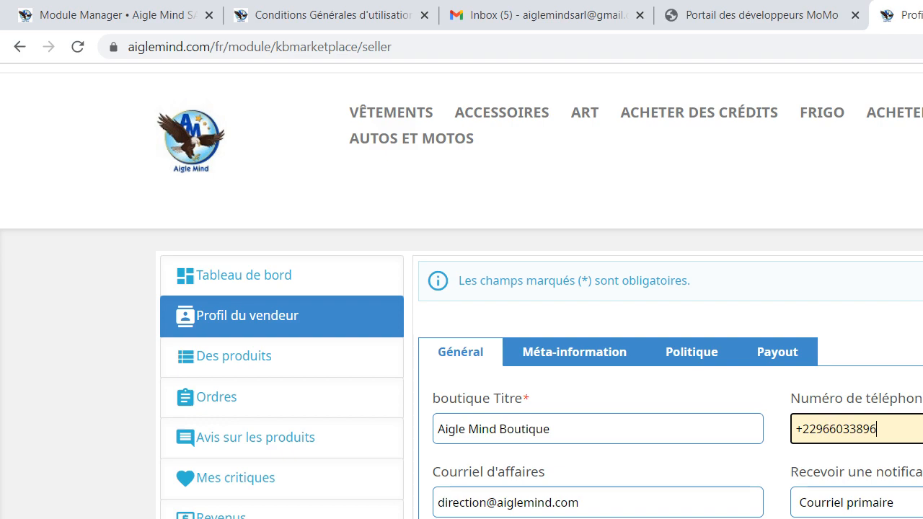
pyautogui.scroll(-2, 461, 288)
pyautogui.scroll(-3, 461, 288)
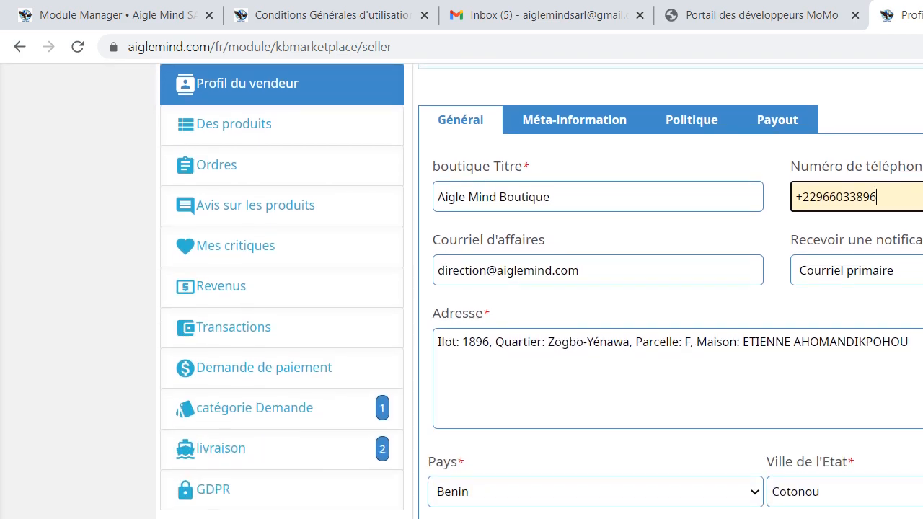
pyautogui.moveTo(613, 265); pyautogui.dragTo(430, 267)
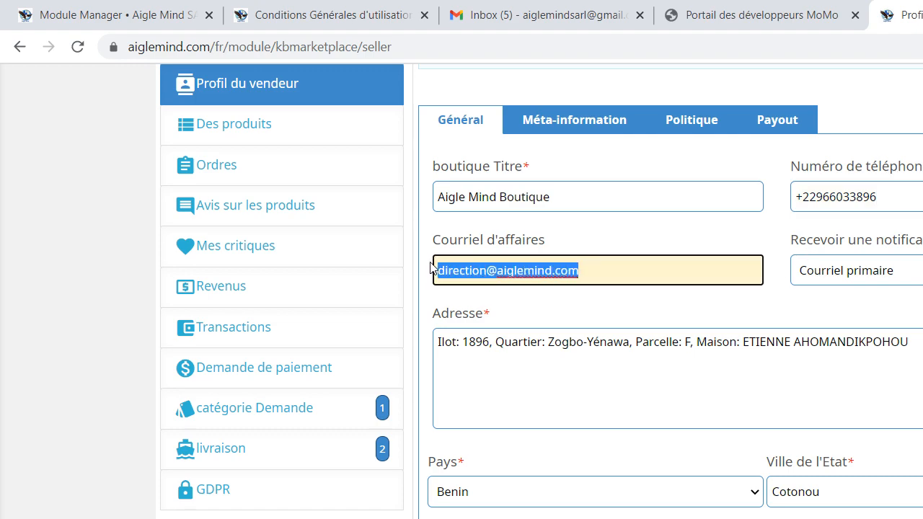
# Switch the notification e-mail preference to À la fois and back to Courriel primaire
pyautogui.click(910, 275)
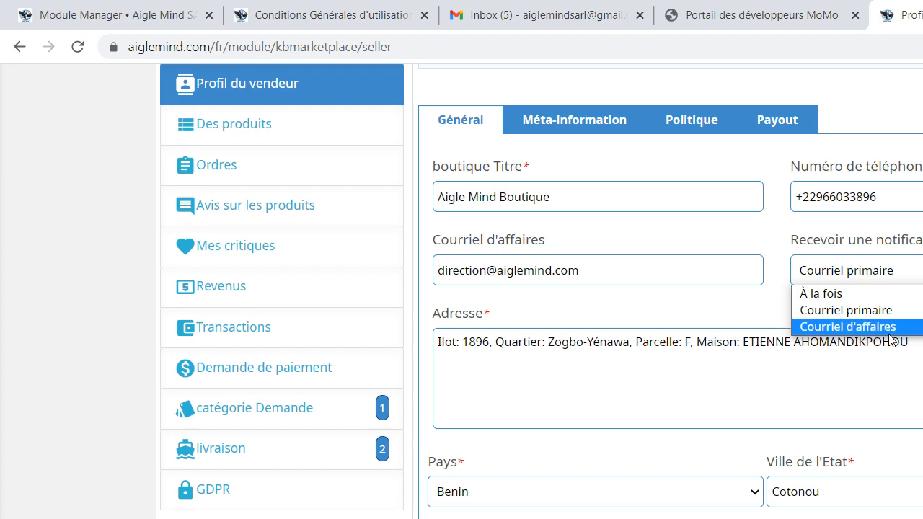
pyautogui.click(852, 293)
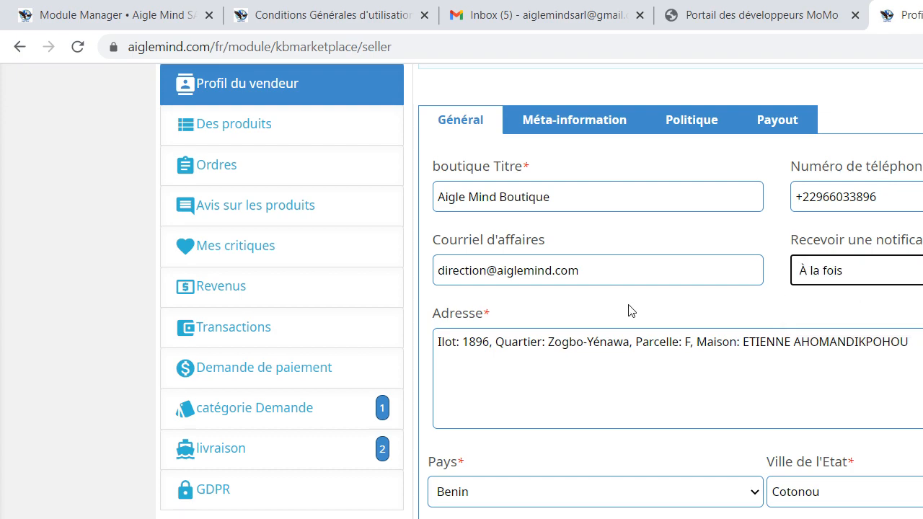
pyautogui.click(819, 274)
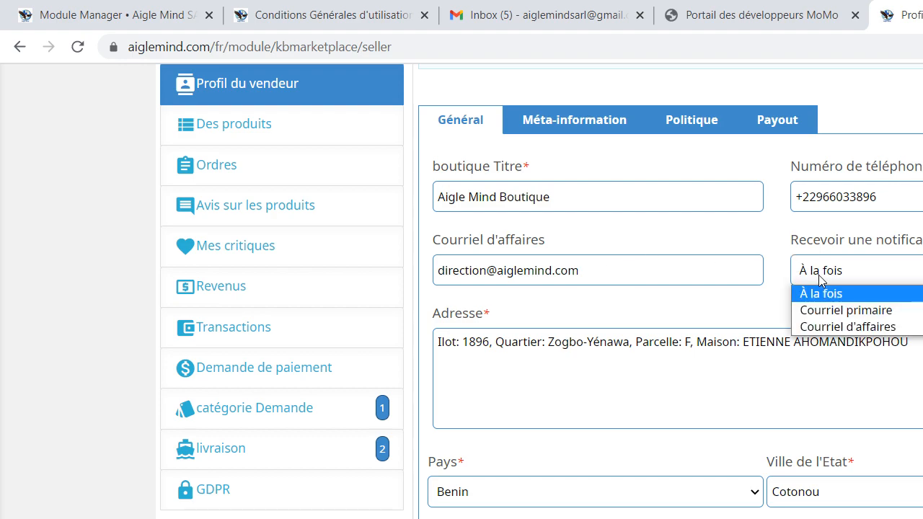
pyautogui.click(840, 316)
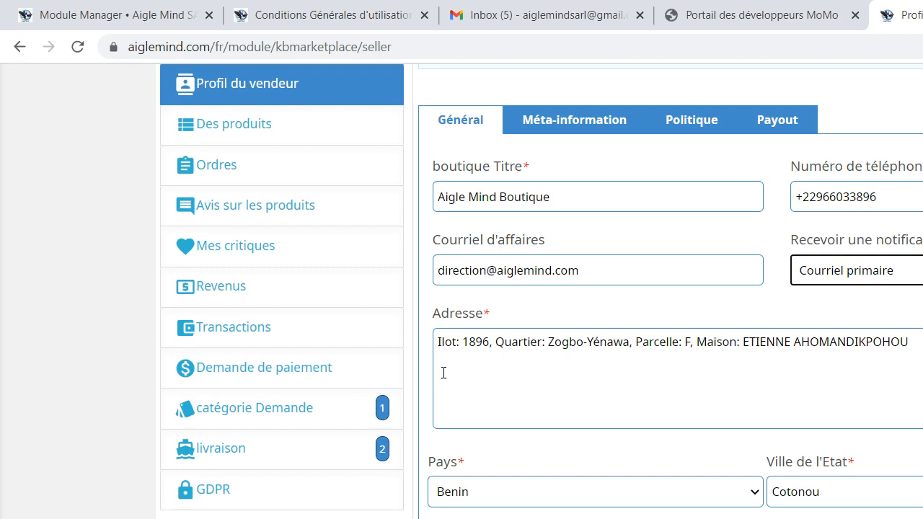
# Review the shop's address text along with the Pays and Ville de l'Etat fields
pyautogui.moveTo(440, 342); pyautogui.dragTo(915, 374)
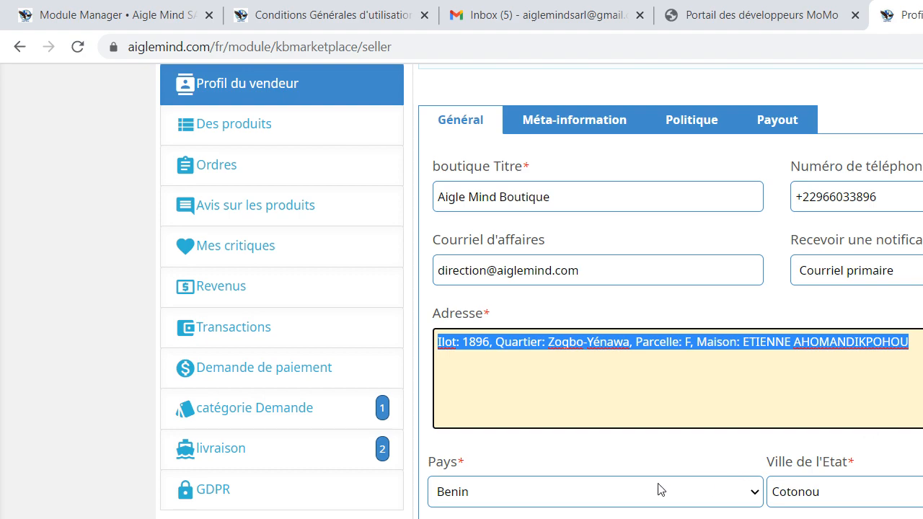
pyautogui.click(663, 459)
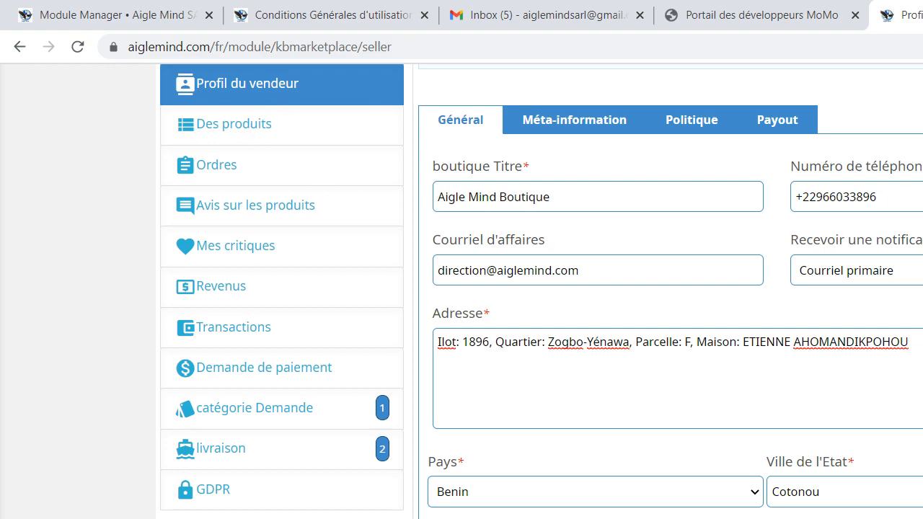
pyautogui.scroll(-1, 542, 286)
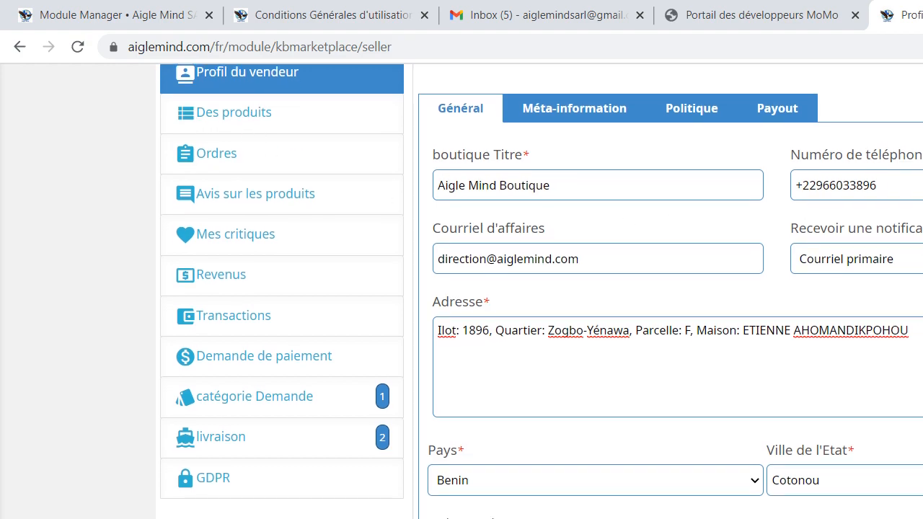
pyautogui.scroll(1, 541, 286)
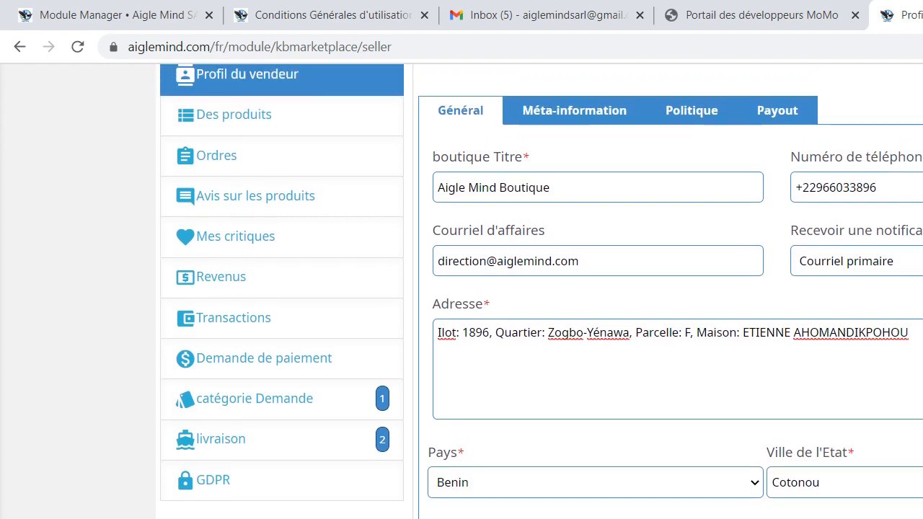
pyautogui.scroll(-3, 541, 286)
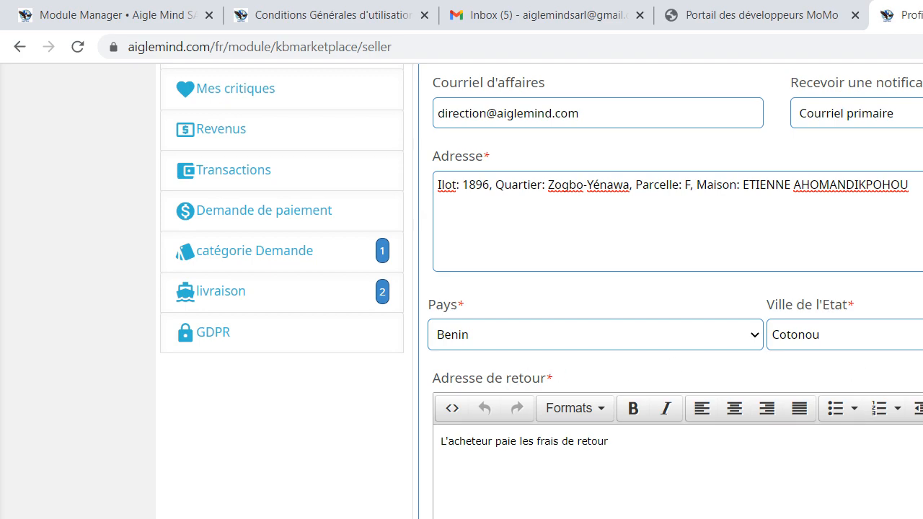
# Examine the return terms entered under Adresse de retour, highlighting the whole text
pyautogui.scroll(-3, 541, 288)
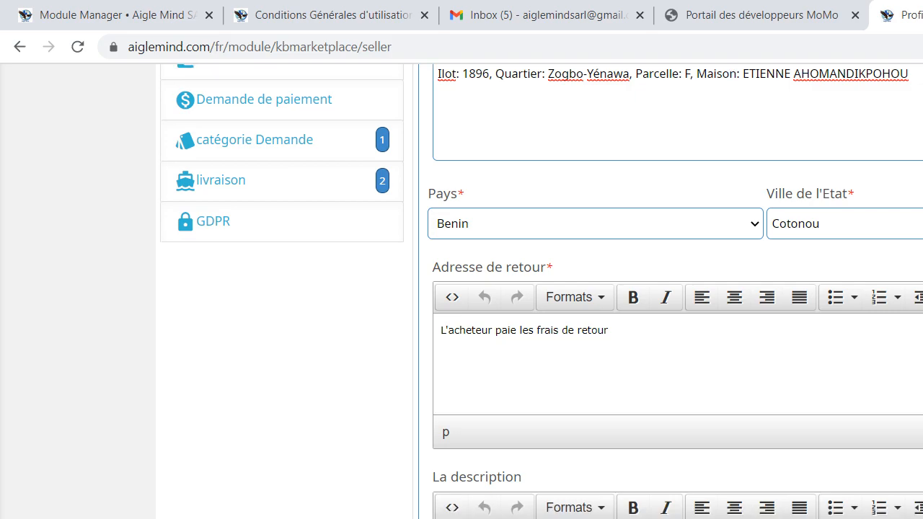
pyautogui.scroll(-1, 541, 289)
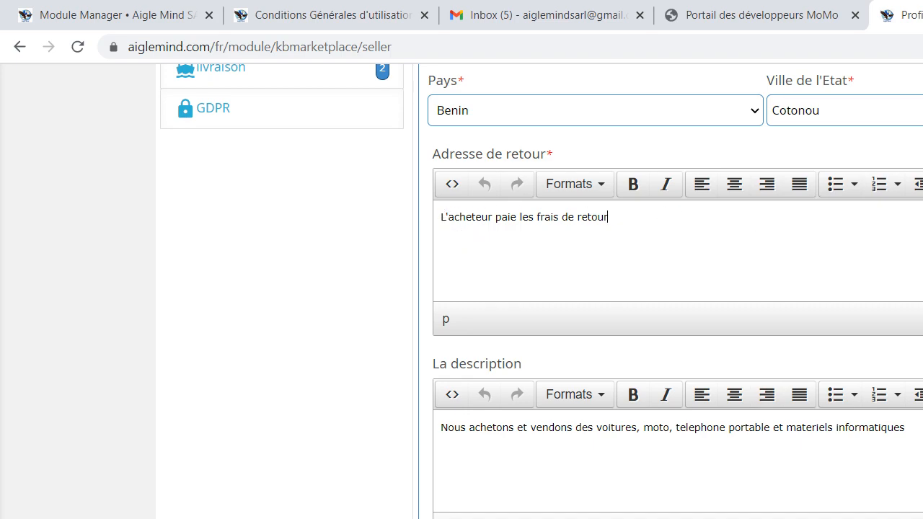
pyautogui.scroll(-1, 541, 288)
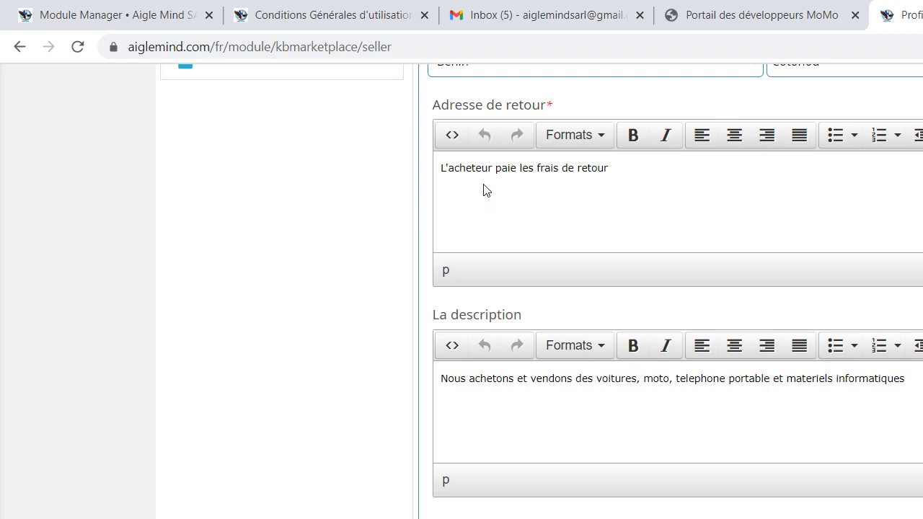
pyautogui.moveTo(616, 168); pyautogui.dragTo(427, 171)
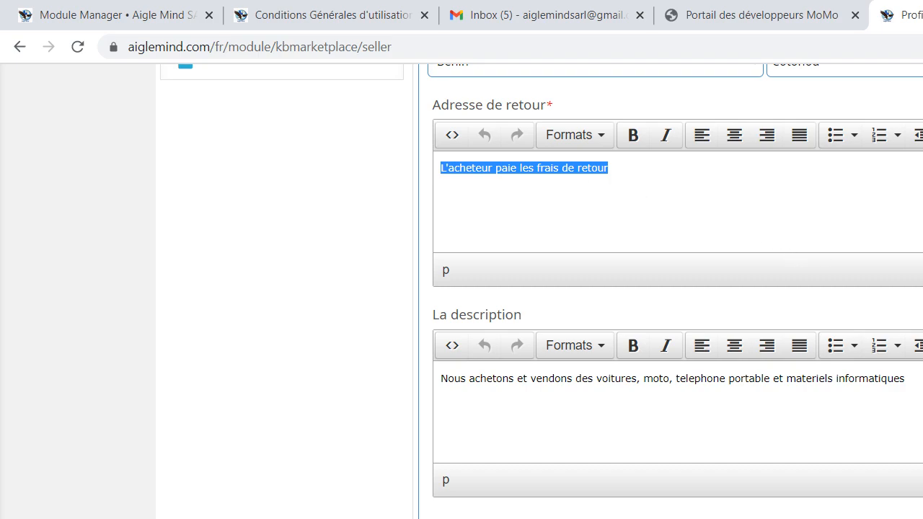
# Examine the shop's text under La description and place the cursor in the Profil Url Alias field
pyautogui.scroll(-2, 541, 288)
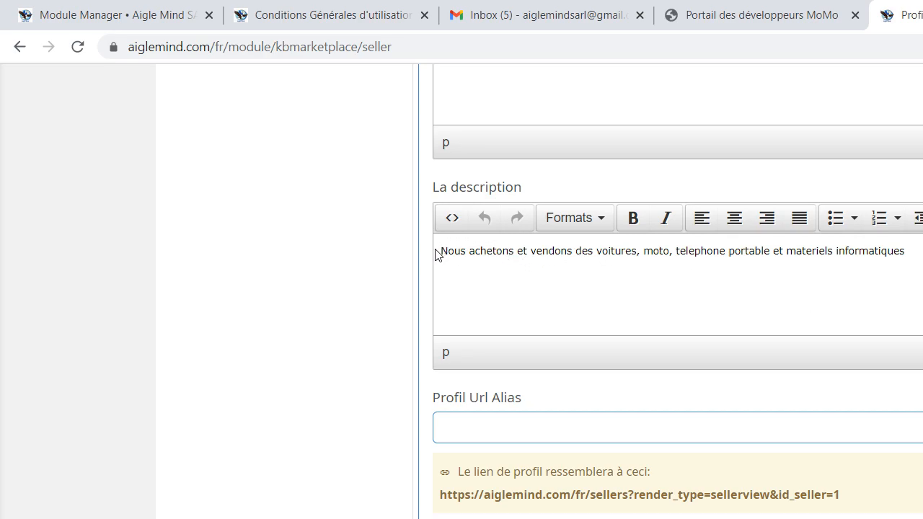
pyautogui.moveTo(442, 252); pyautogui.dragTo(916, 355)
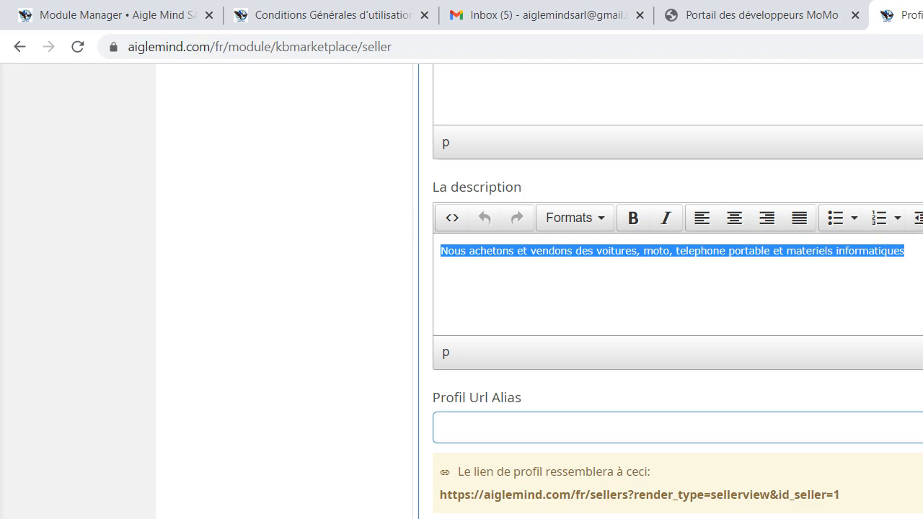
pyautogui.scroll(4, 677, 288)
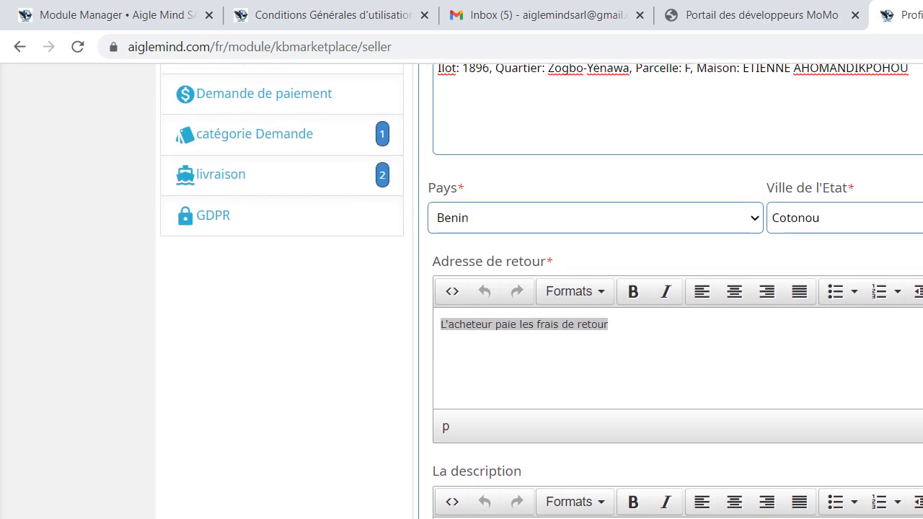
pyautogui.scroll(-2, 678, 289)
pyautogui.scroll(-3, 678, 288)
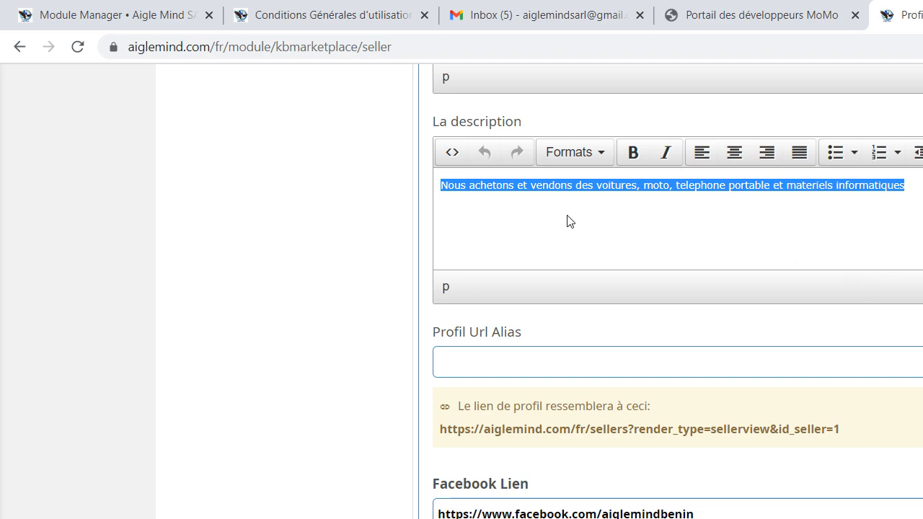
pyautogui.click(503, 185)
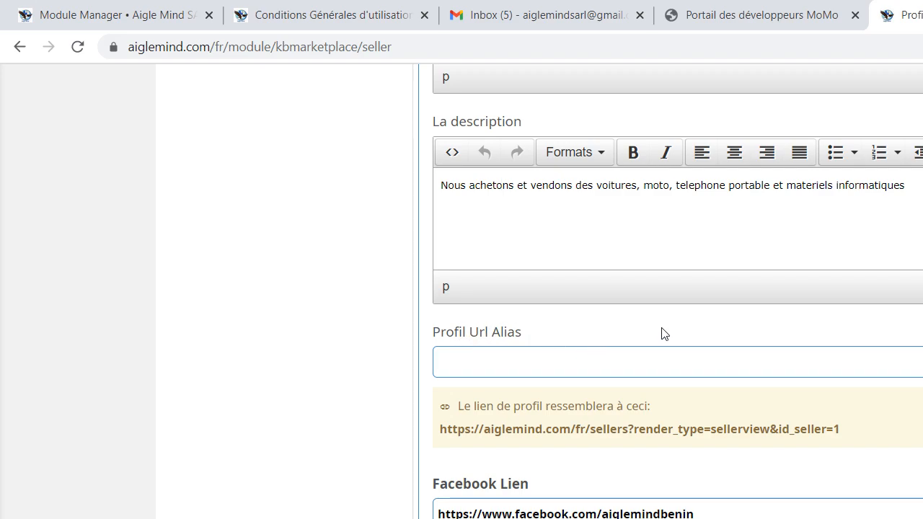
pyautogui.click(494, 368)
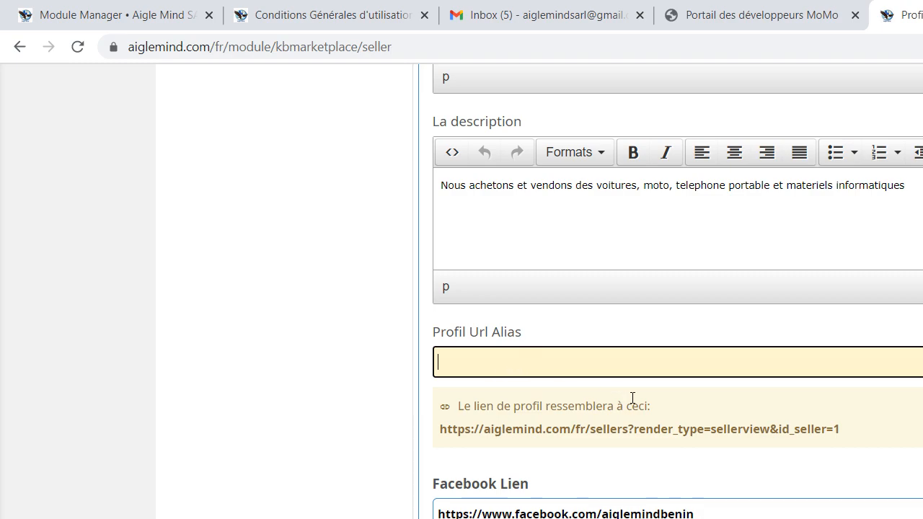
# Copy aiglemindbenin from the Facebook Lien address into the Profil Url Alias field
pyautogui.click(699, 514)
pyautogui.moveTo(699, 513); pyautogui.dragTo(603, 514)
pyautogui.hotkey('ctrl', 'c')
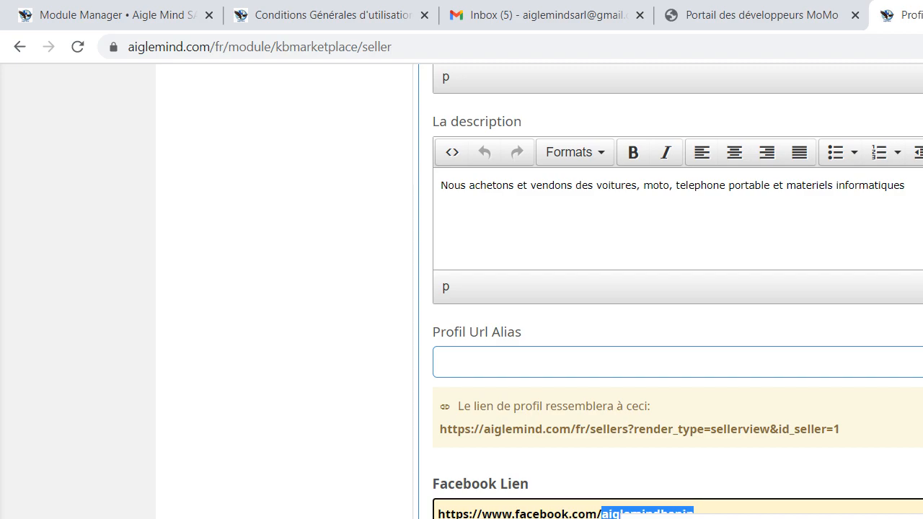
pyautogui.click(456, 365)
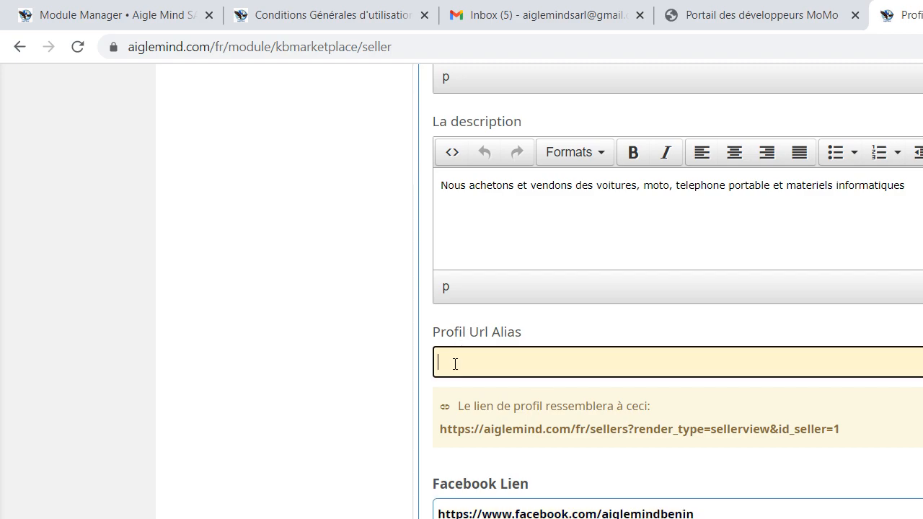
pyautogui.rightClick(455, 364)
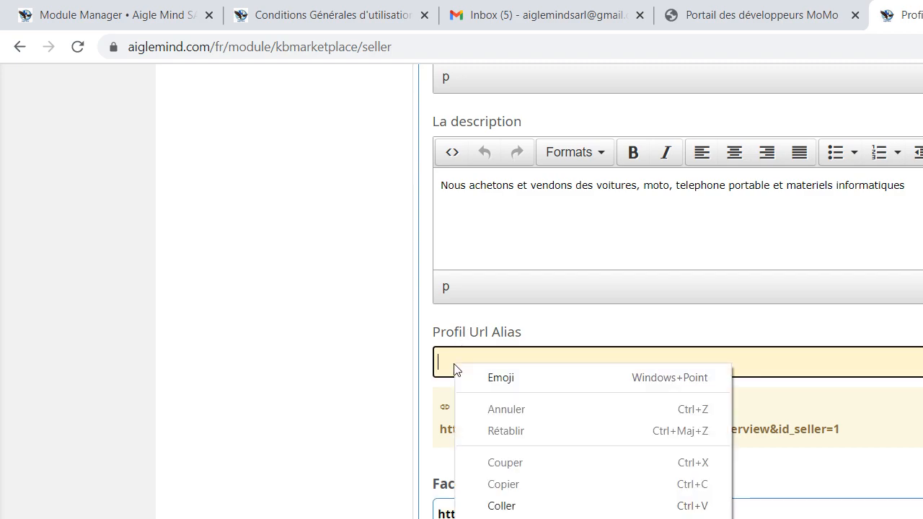
pyautogui.click(509, 506)
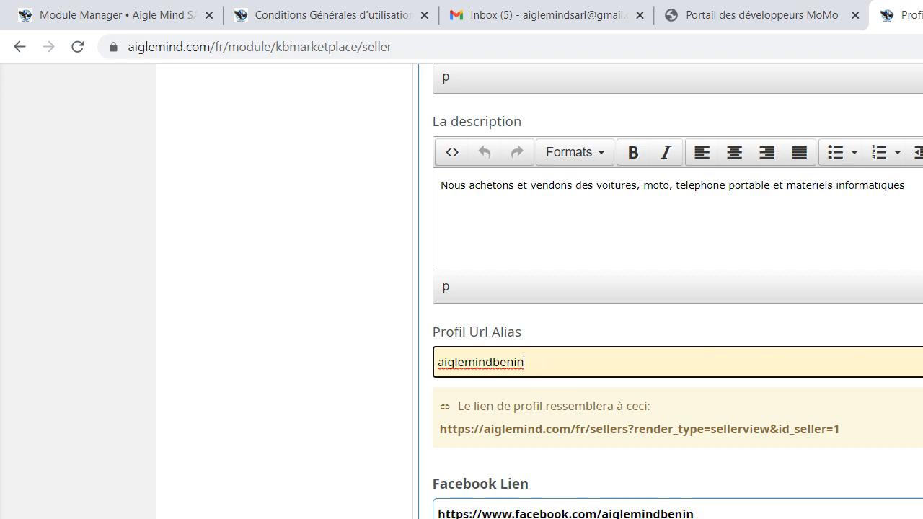
# Review the Facebook Lien, Google Plus Lien and Twitter Lien fields, highlighting the whole Facebook address
pyautogui.scroll(-5, 678, 288)
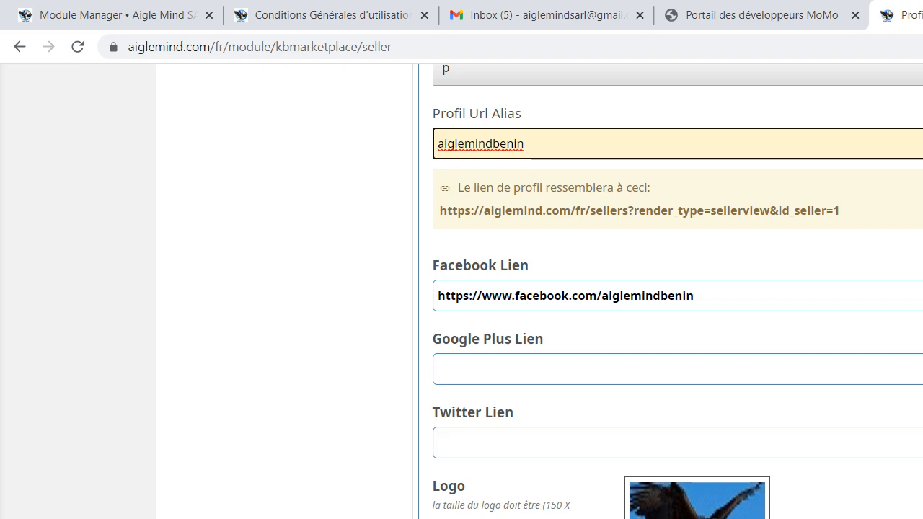
pyautogui.scroll(-1, 678, 289)
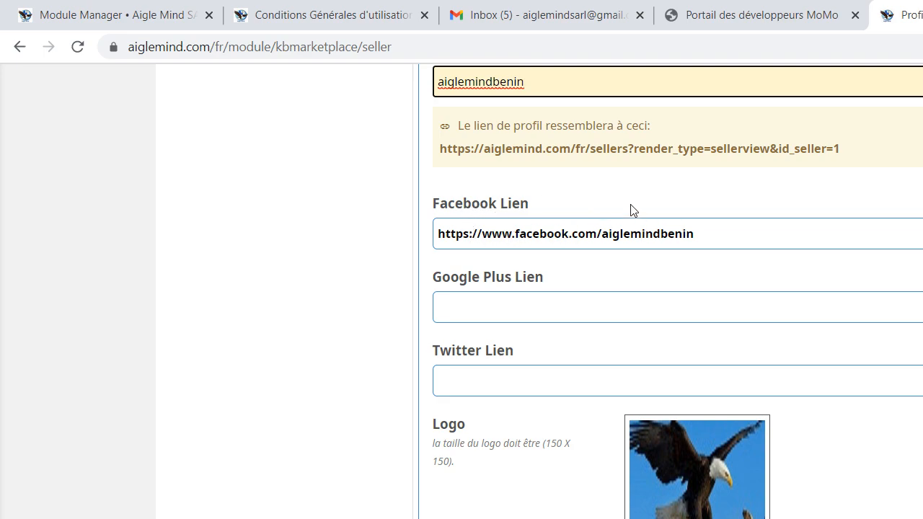
pyautogui.click(736, 233)
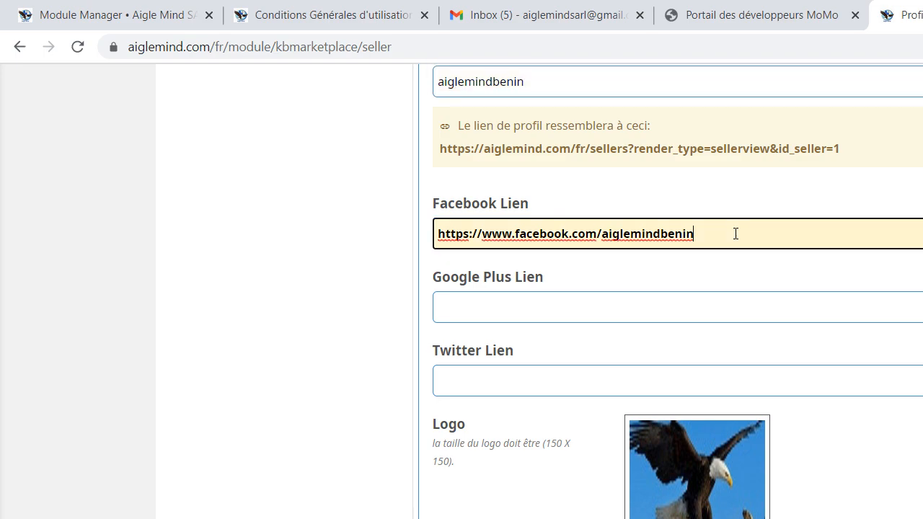
pyautogui.moveTo(665, 251); pyautogui.dragTo(426, 259)
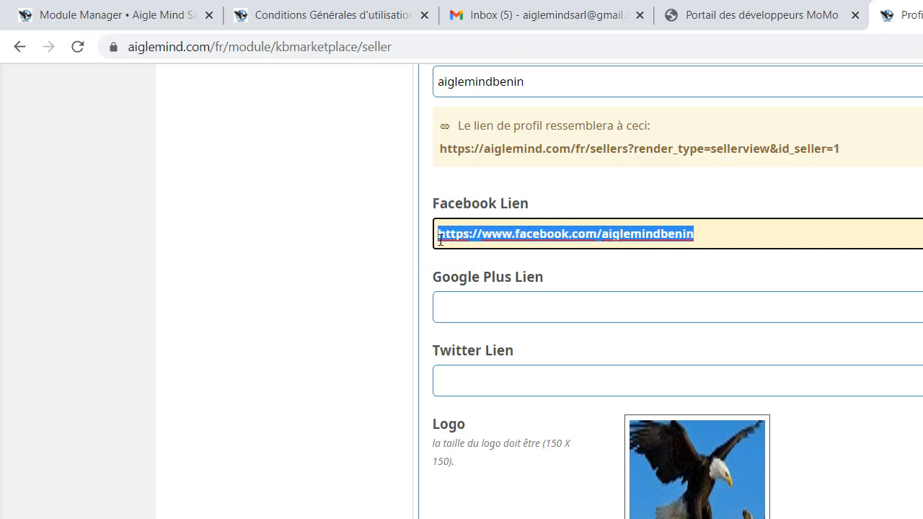
pyautogui.click(507, 307)
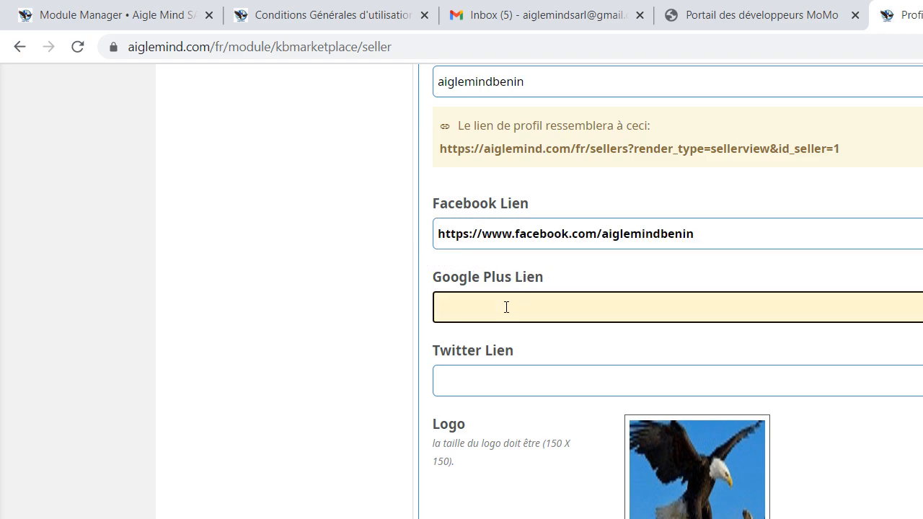
pyautogui.click(495, 373)
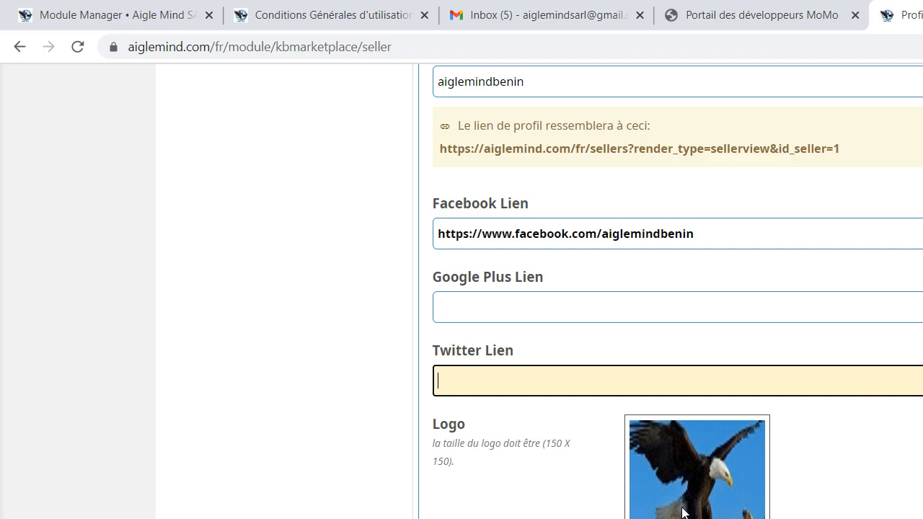
# Replace the shop logo with the image IMG-20201107-WA0002.jpg from the AigleMind folder
pyautogui.press('Tab')
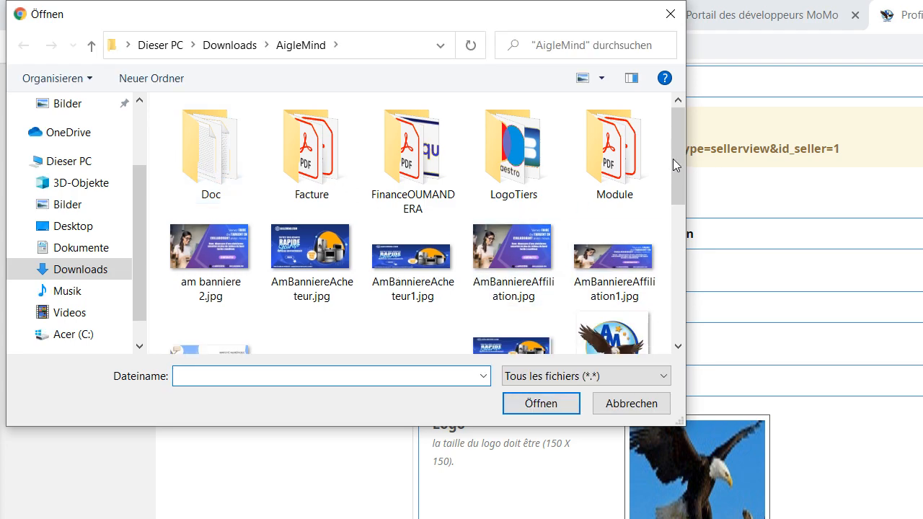
pyautogui.moveTo(678, 168); pyautogui.dragTo(672, 261)
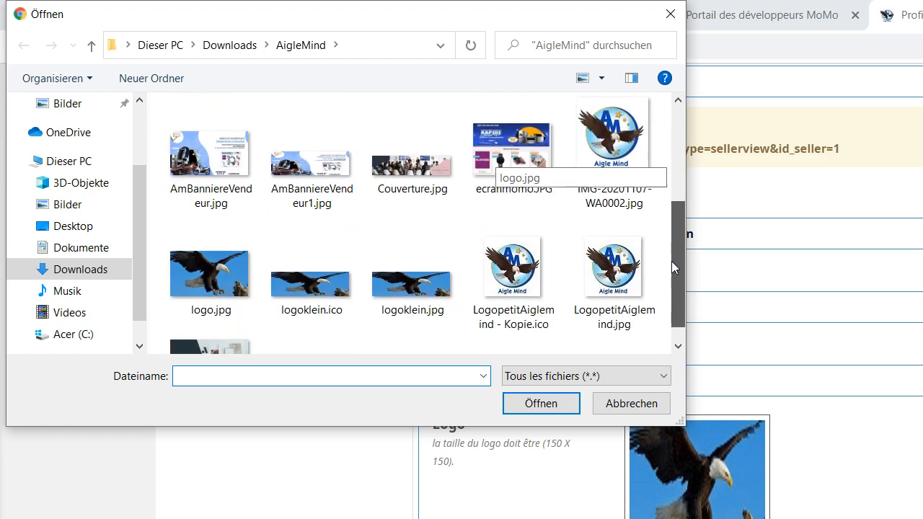
pyautogui.click(620, 154)
pyautogui.doubleClick(620, 155)
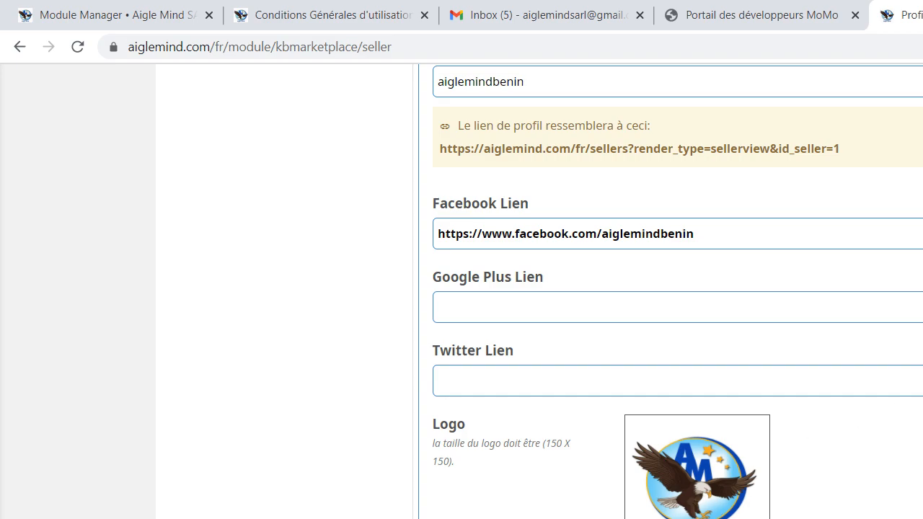
# Try to replace the boutique Bannière image with AmBanniereAcheteur1.jpg and save the seller profile
pyautogui.scroll(-5, 717, 342)
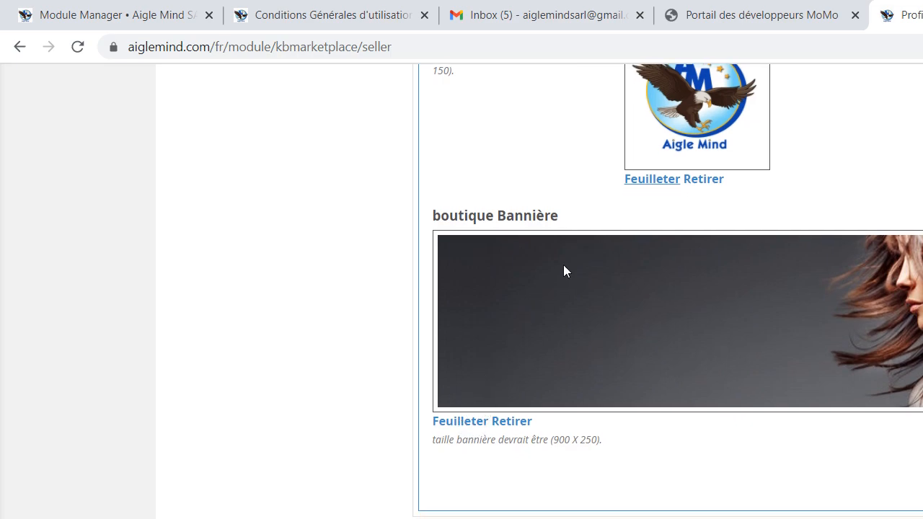
pyautogui.click(465, 427)
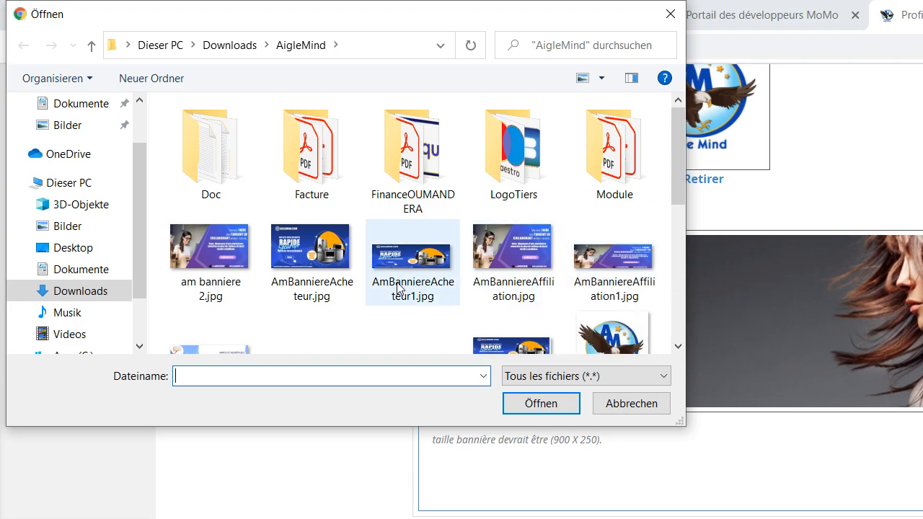
pyautogui.click(413, 264)
pyautogui.doubleClick(413, 263)
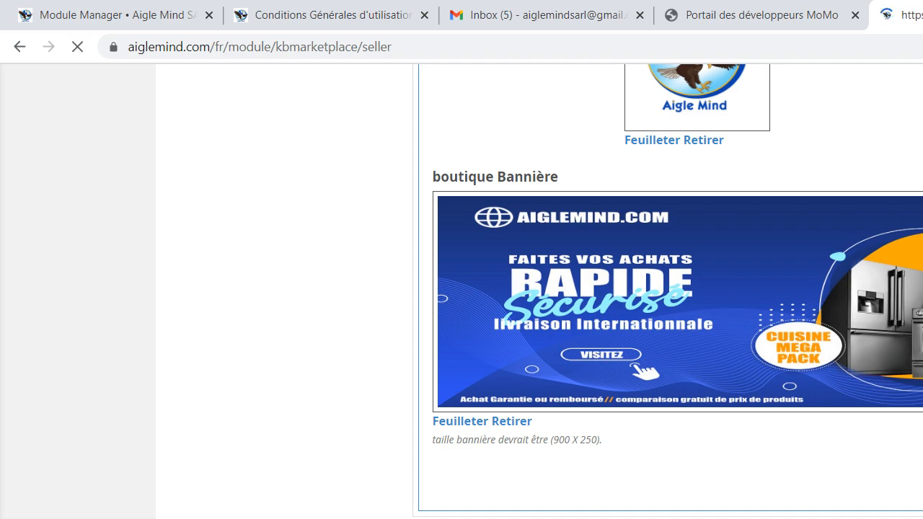
pyautogui.scroll(6, 678, 288)
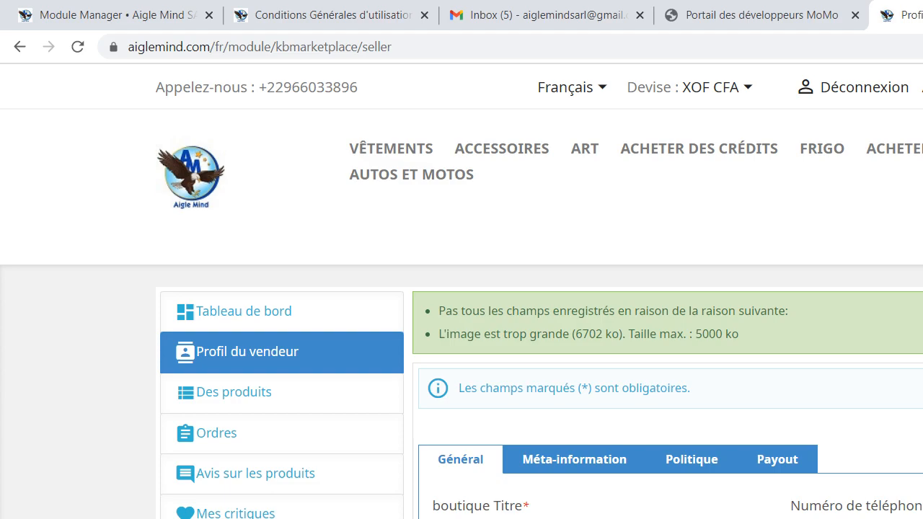
# Set the boutique Bannière image to AmBanniereAffiliation1.jpg and save the seller profile
pyautogui.scroll(-9, 461, 289)
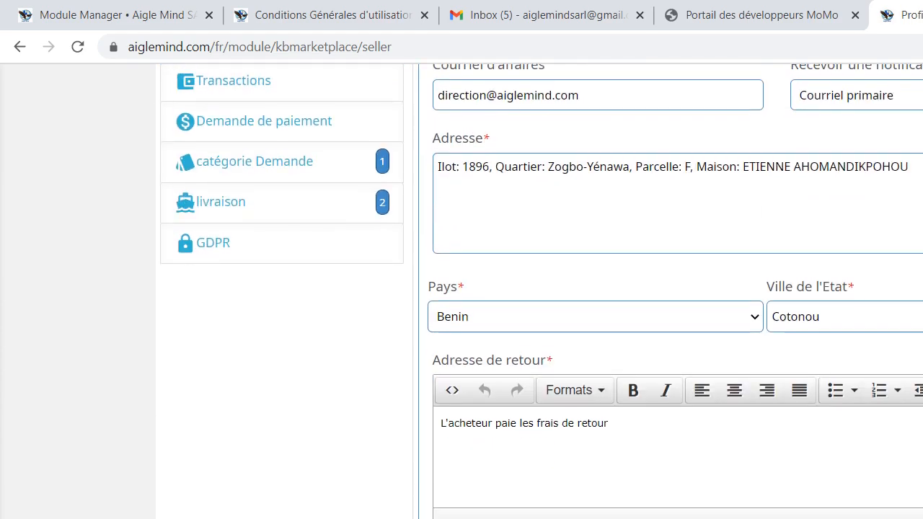
pyautogui.scroll(8, 462, 289)
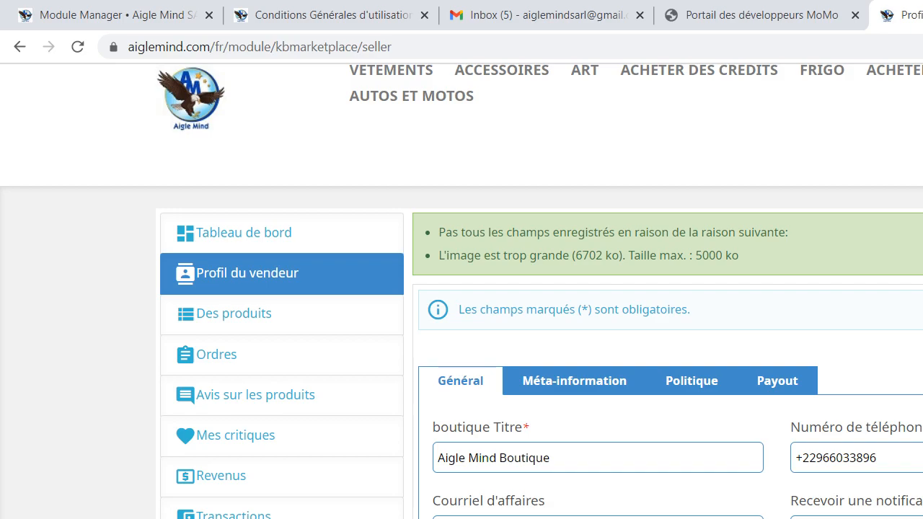
pyautogui.scroll(-10, 461, 288)
pyautogui.scroll(-4, 462, 289)
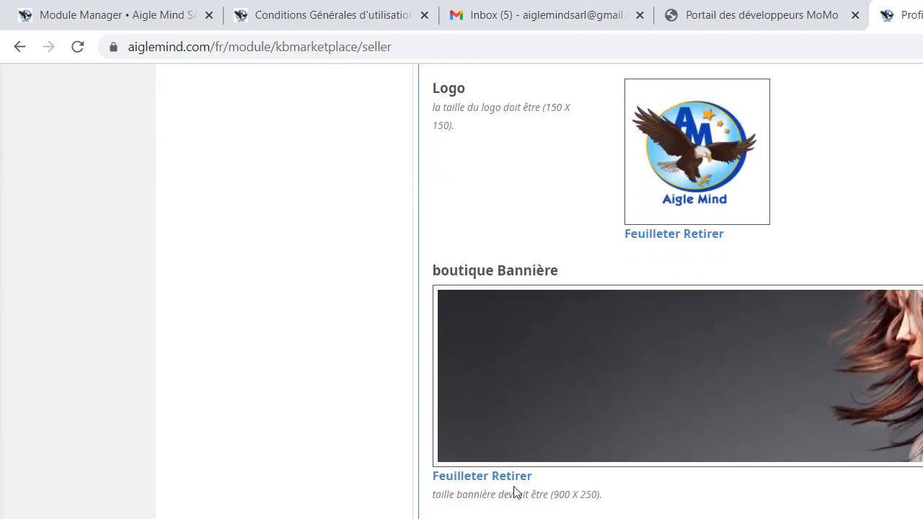
pyautogui.click(454, 475)
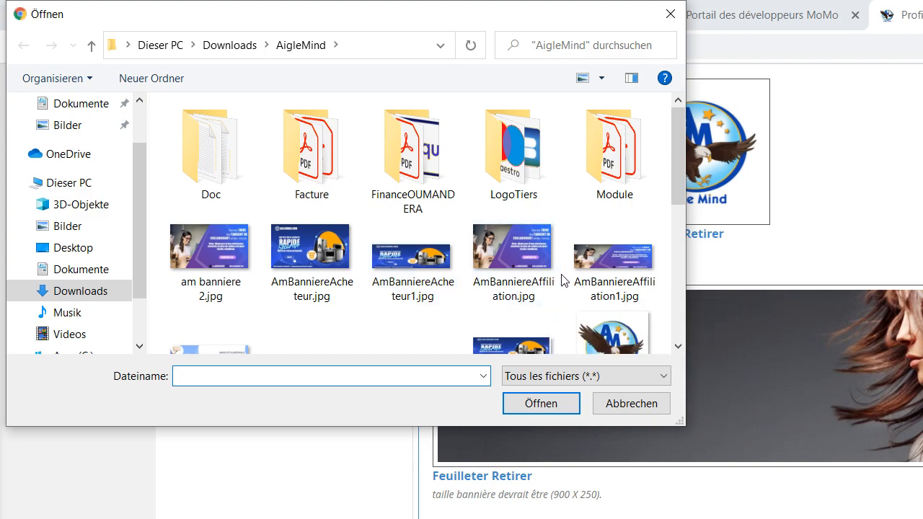
pyautogui.doubleClick(610, 281)
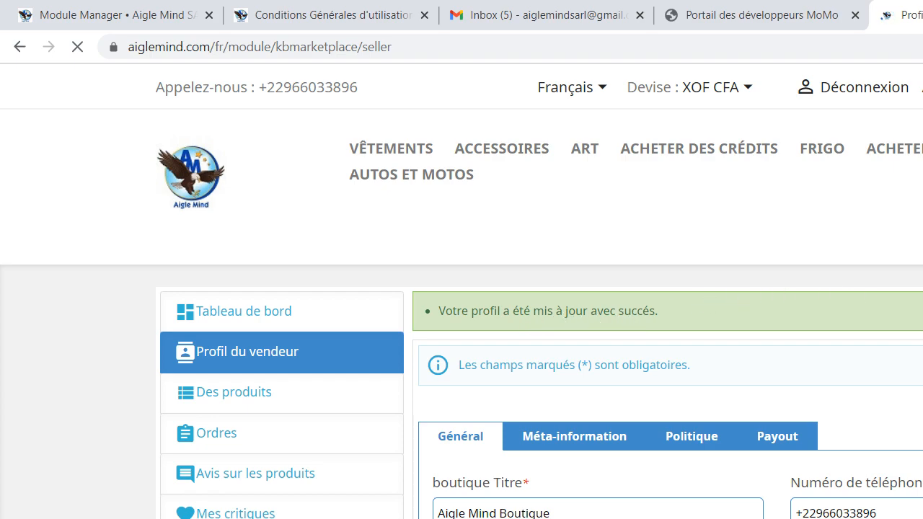
# Review the Mots-clés meta and Meta Description fields of the Méta-information section and save the profile
pyautogui.scroll(-4, 725, 233)
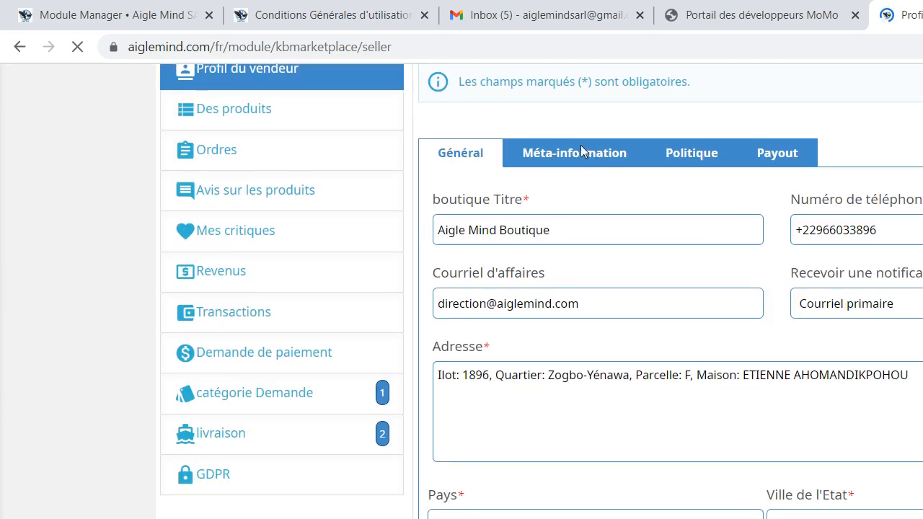
pyautogui.click(570, 161)
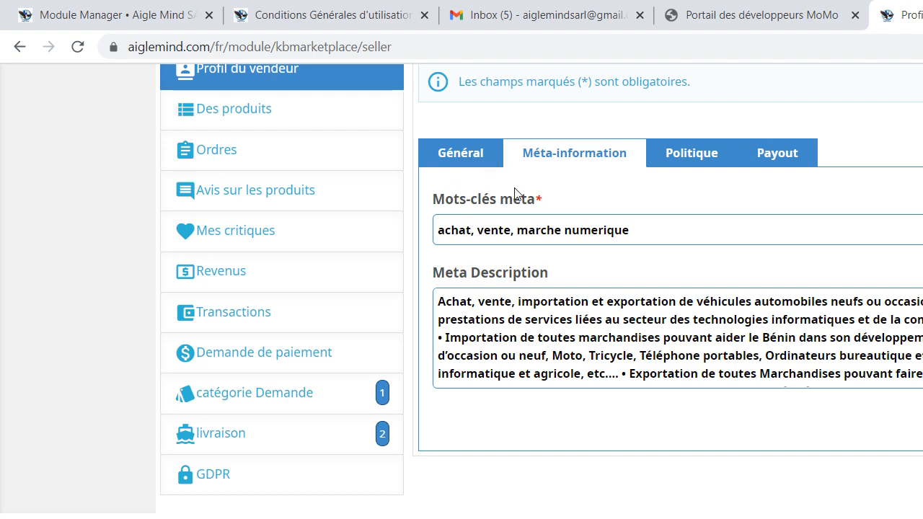
pyautogui.moveTo(478, 201); pyautogui.dragTo(430, 208)
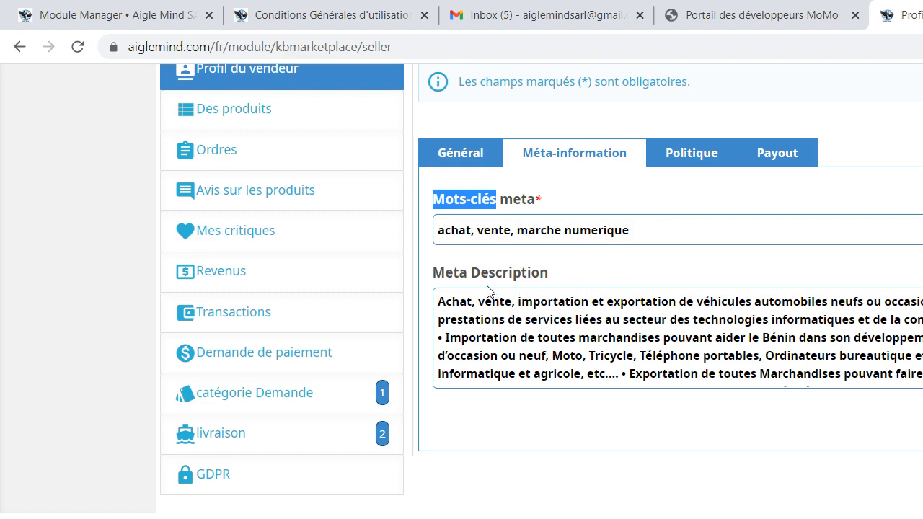
pyautogui.moveTo(472, 271); pyautogui.dragTo(548, 291)
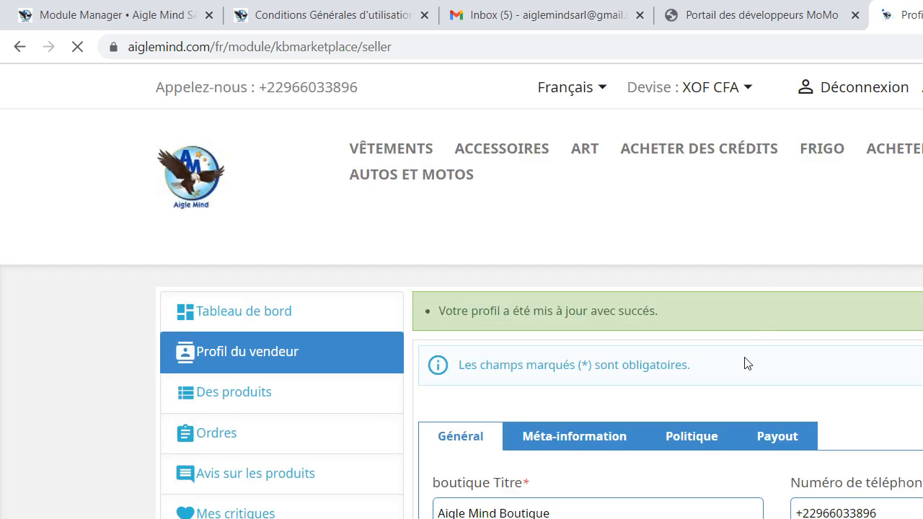
# Examine the confidentiality, return and shipping policy texts in the Politique section and place the cursor in the Politique de confidentialité text
pyautogui.click(696, 447)
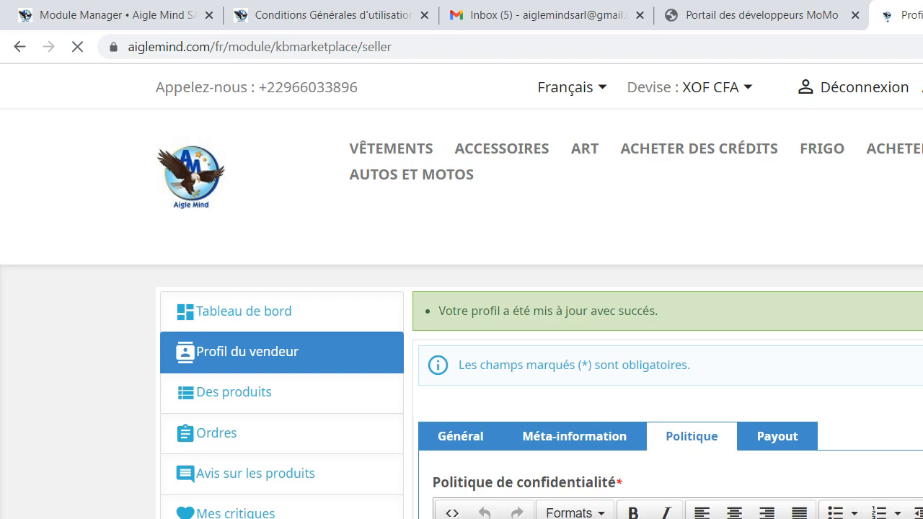
pyautogui.scroll(-4, 462, 295)
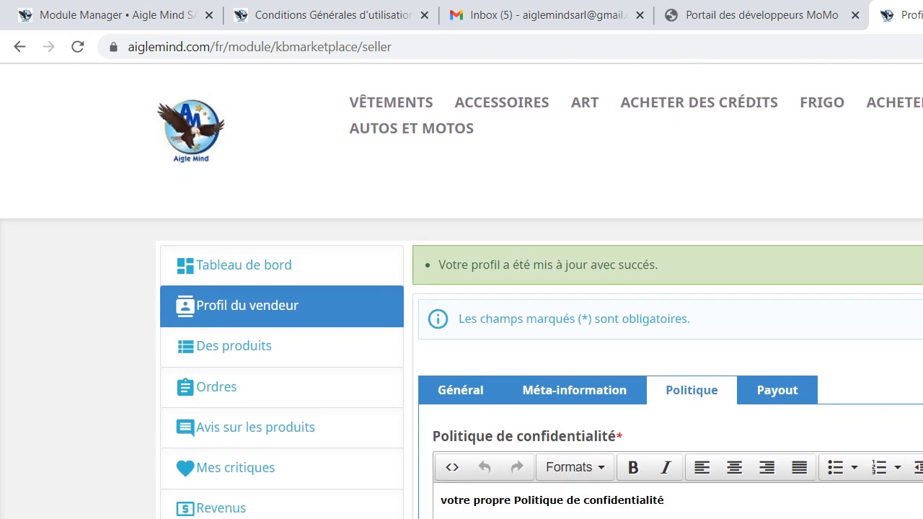
pyautogui.scroll(-1, 461, 295)
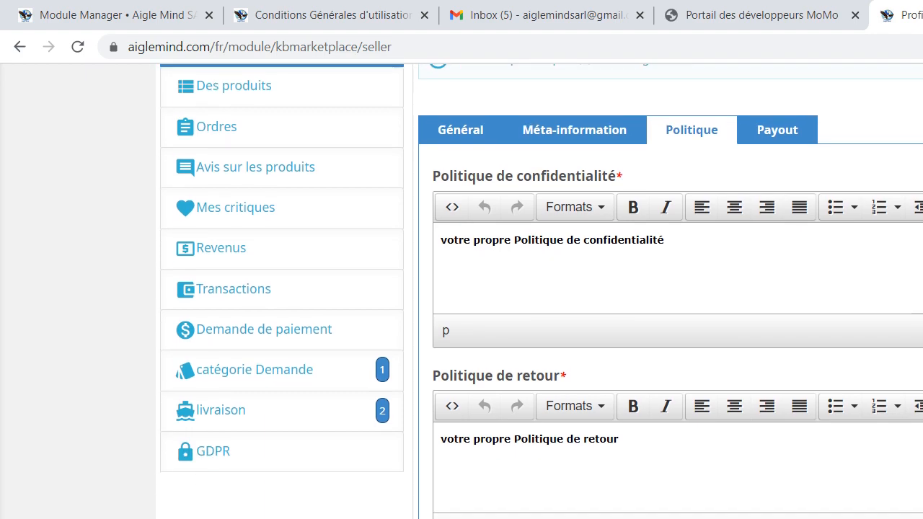
pyautogui.scroll(-2, 462, 289)
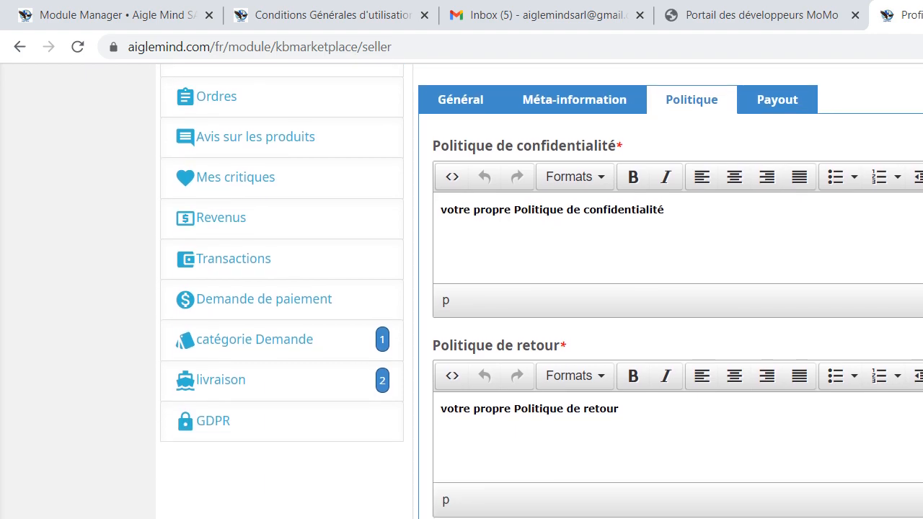
pyautogui.scroll(-1, 461, 288)
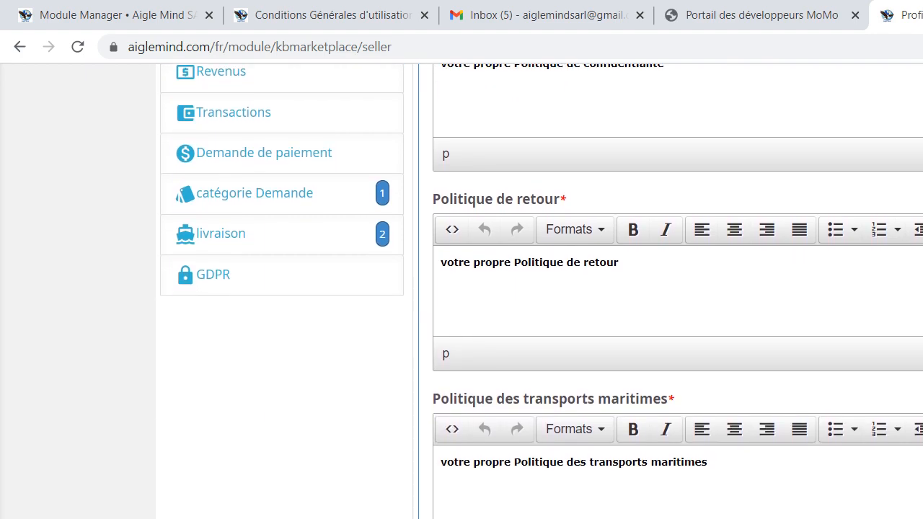
pyautogui.scroll(-2, 462, 288)
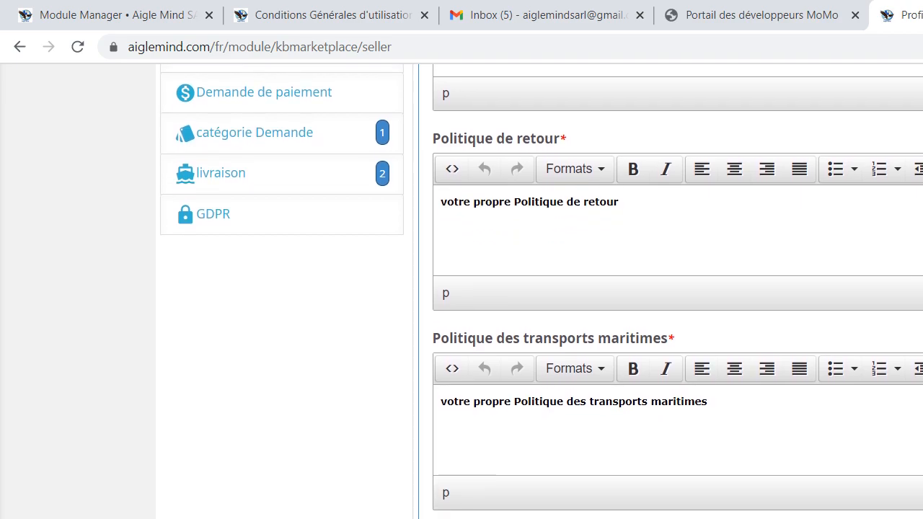
pyautogui.scroll(-2, 461, 289)
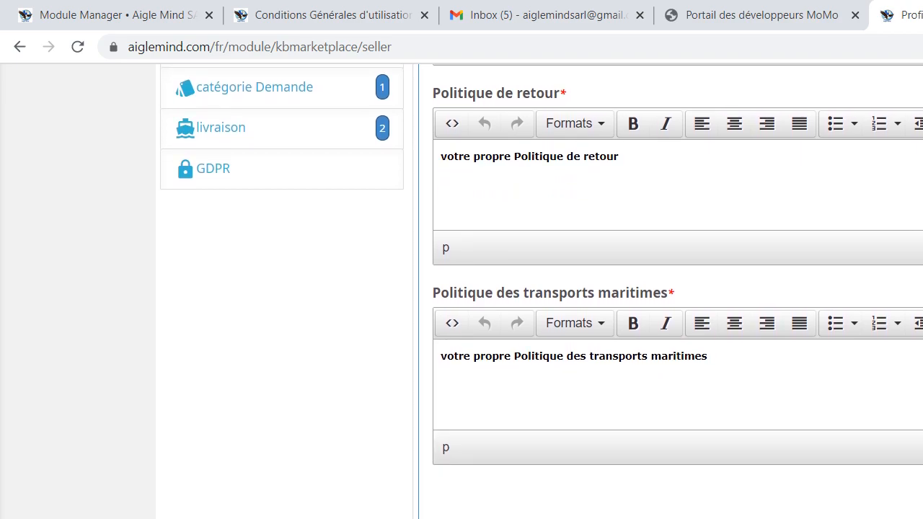
pyautogui.scroll(3, 462, 288)
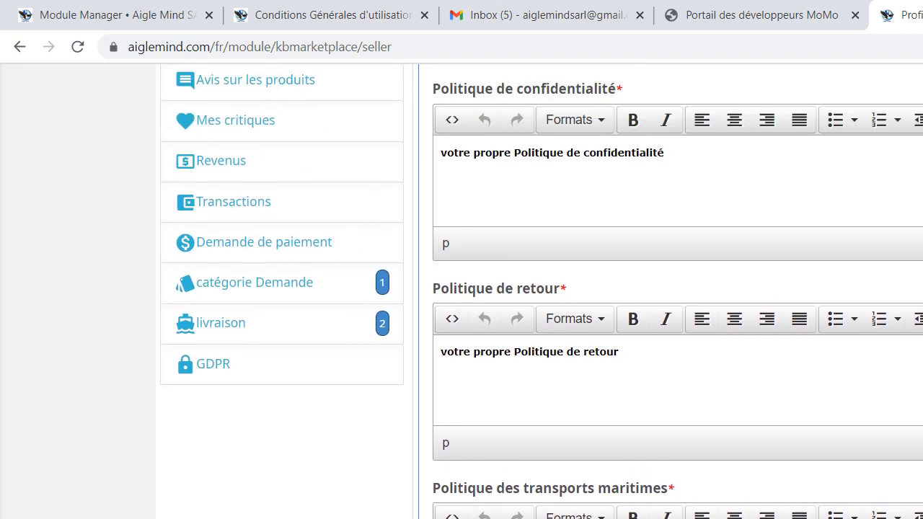
pyautogui.click(646, 179)
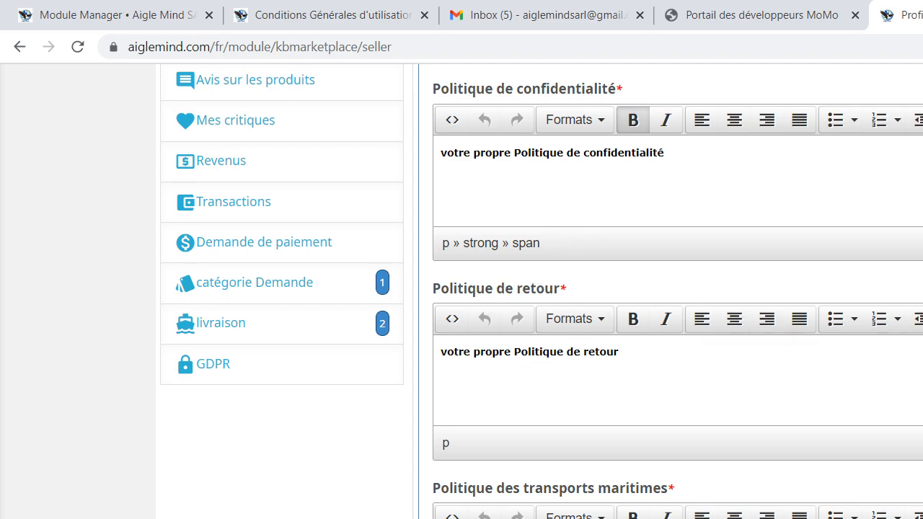
# Review the Politique de retour and Politique des transports maritimes texts and save the seller profile
pyautogui.scroll(1, 541, 289)
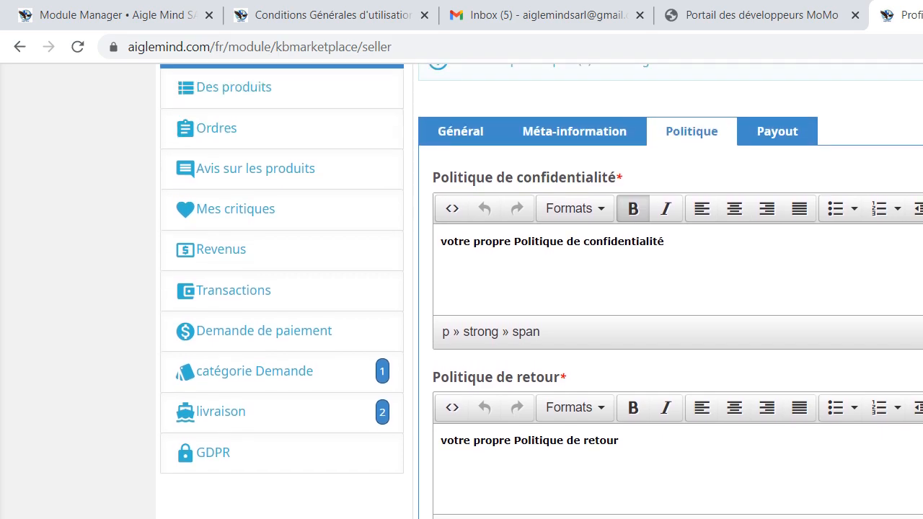
pyautogui.scroll(-2, 541, 288)
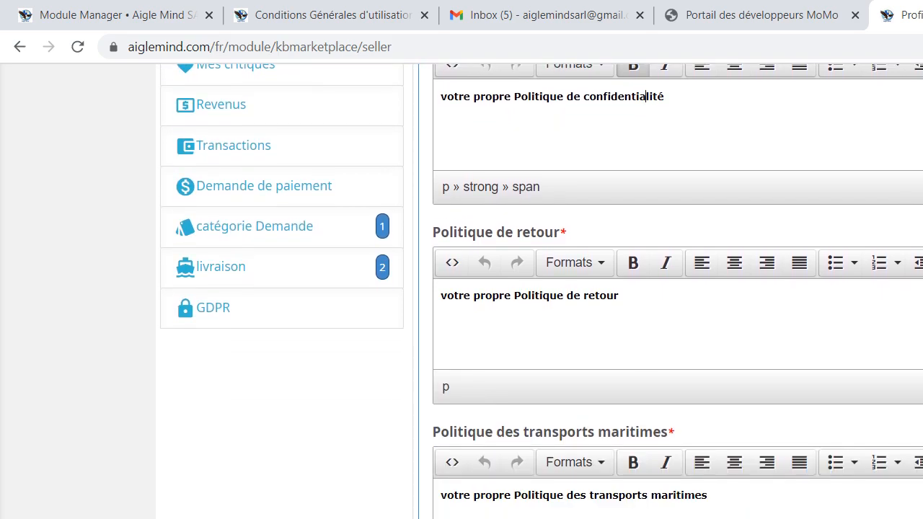
pyautogui.click(617, 303)
pyautogui.moveTo(622, 296); pyautogui.dragTo(436, 315)
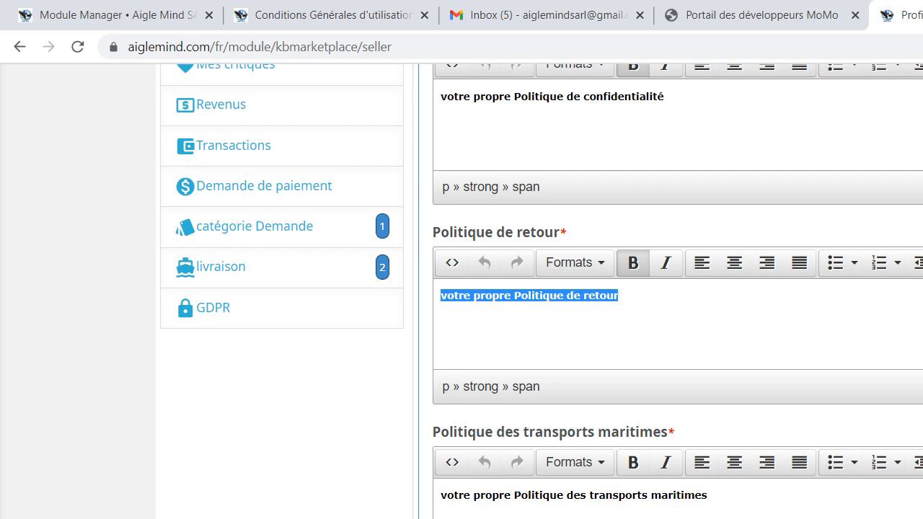
pyautogui.scroll(-3, 542, 283)
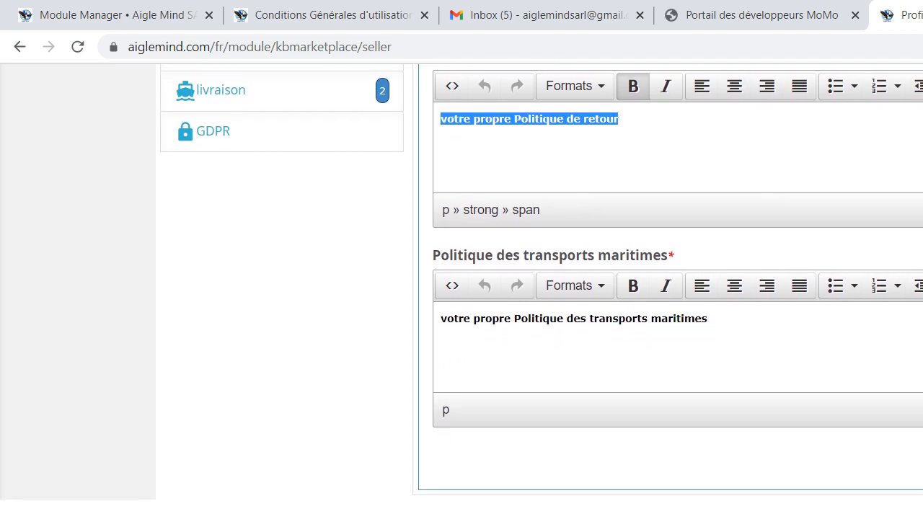
pyautogui.scroll(1, 462, 286)
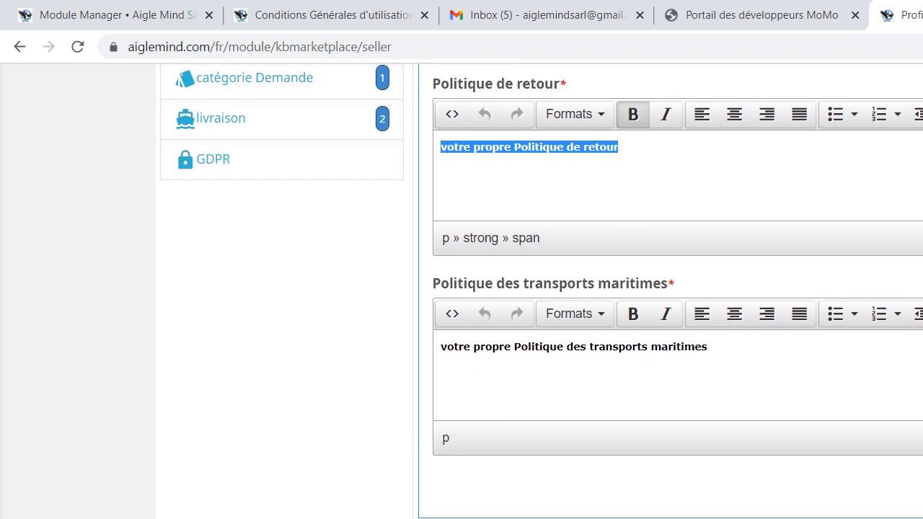
pyautogui.scroll(-1, 542, 289)
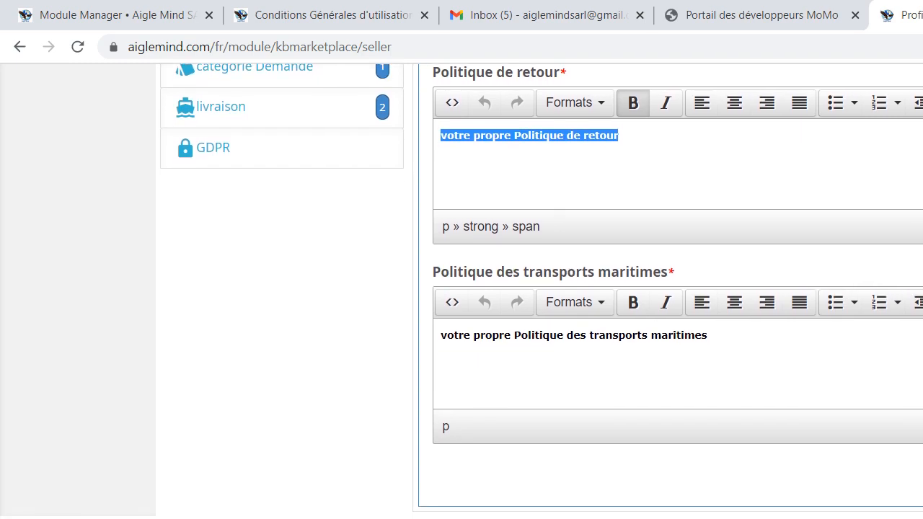
pyautogui.scroll(1, 462, 291)
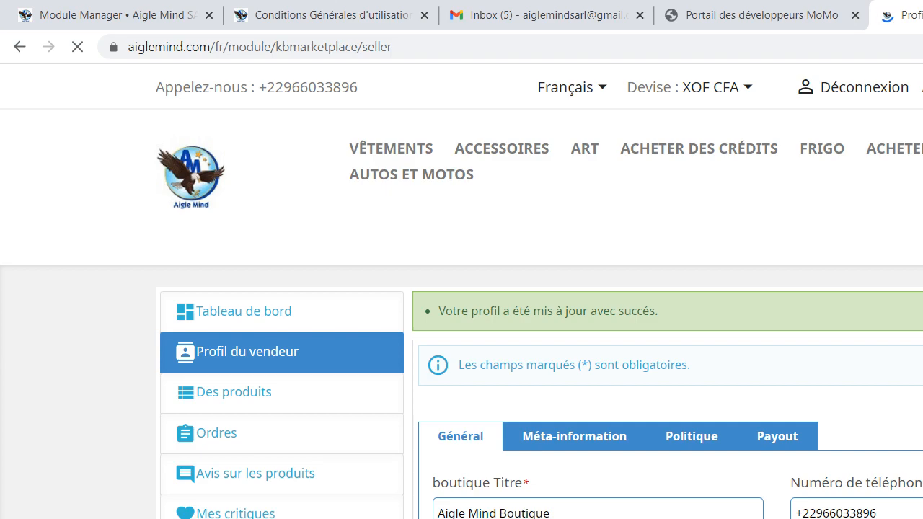
# Open the Payout section and examine the payment method, account owner, details and bank address fields
pyautogui.scroll(-5, 461, 288)
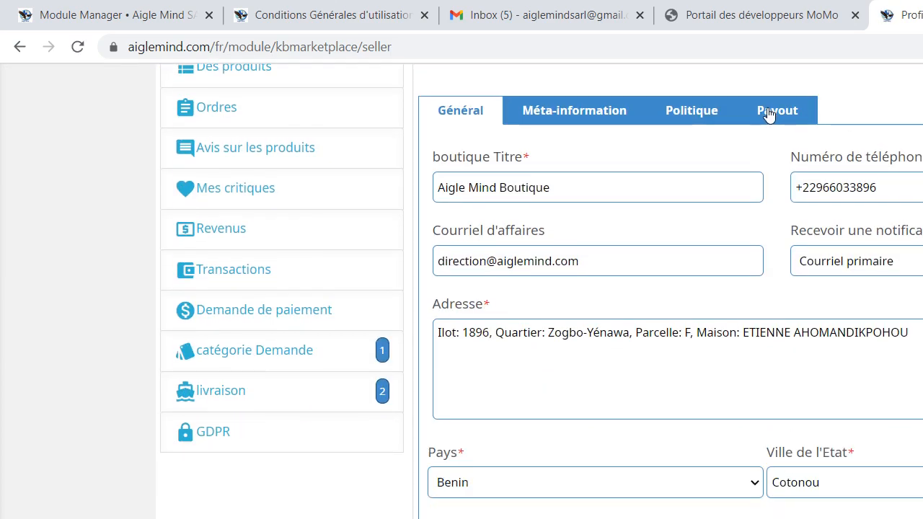
pyautogui.click(770, 112)
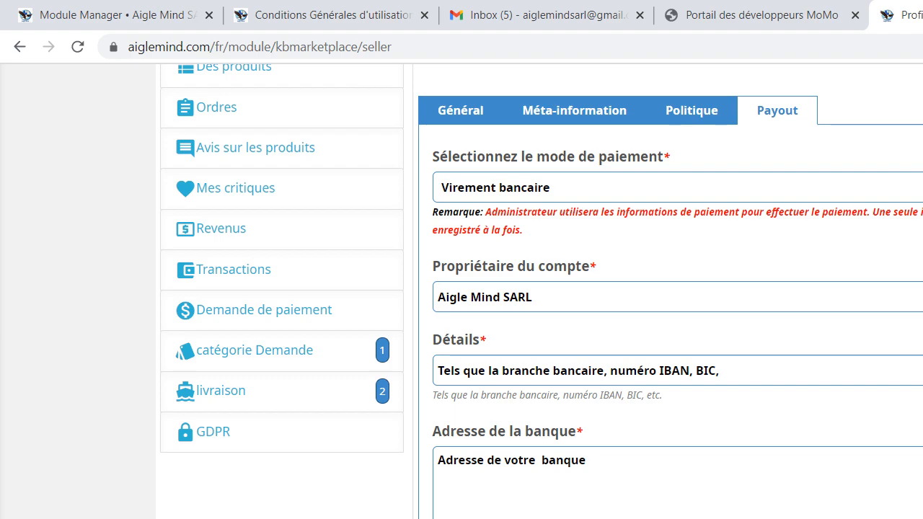
pyautogui.scroll(3, 541, 288)
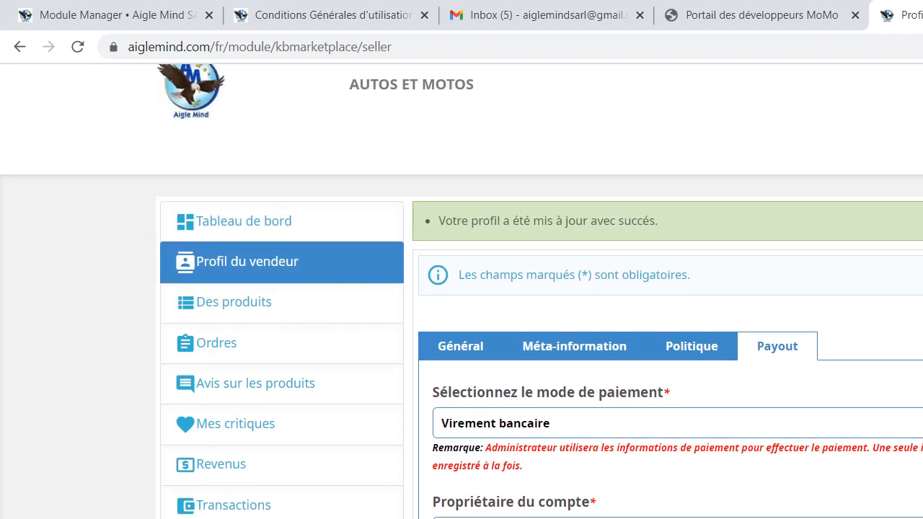
pyautogui.scroll(-3, 462, 288)
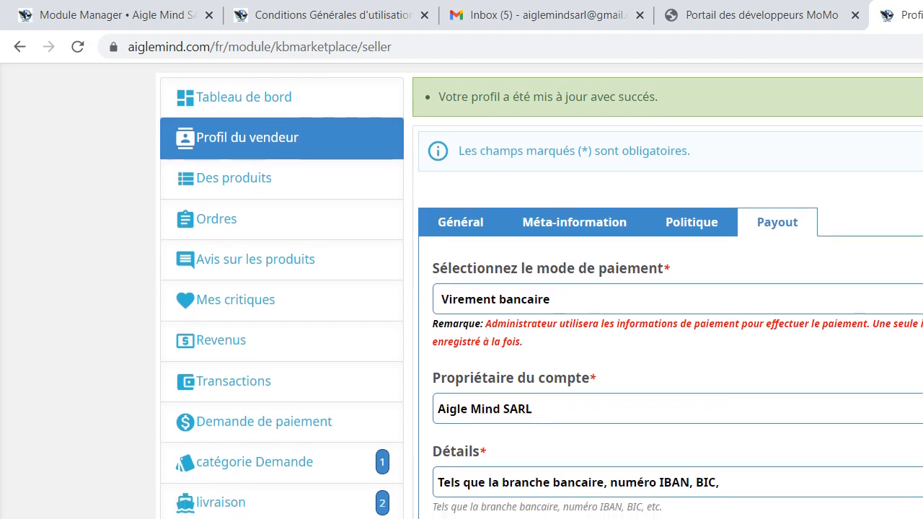
pyautogui.scroll(2, 462, 288)
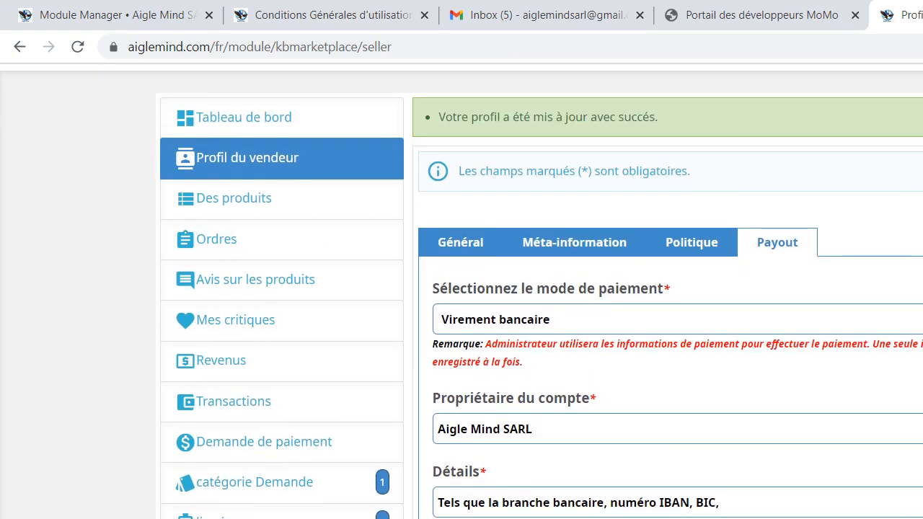
pyautogui.scroll(-1, 868, 314)
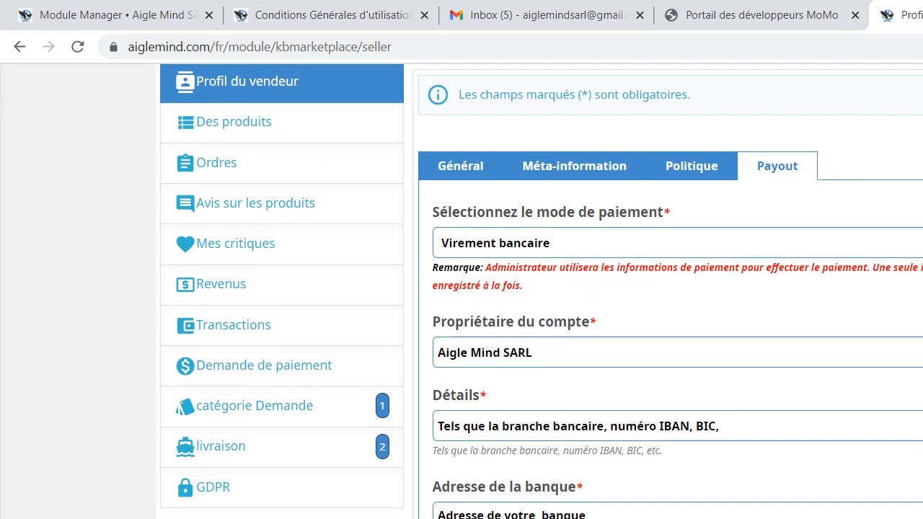
# Examine the payout methods offered under Sélectionnez le mode de paiement, keeping Virement bancaire selected
pyautogui.click(529, 244)
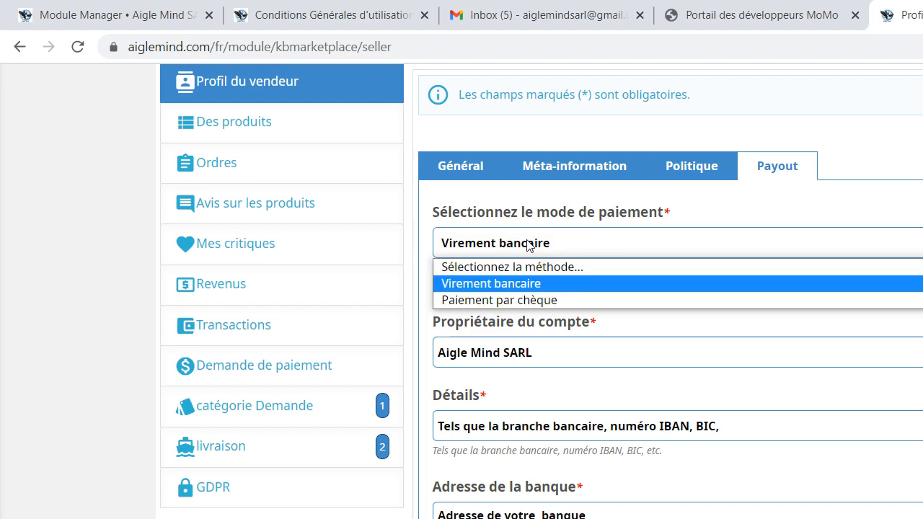
pyautogui.click(516, 286)
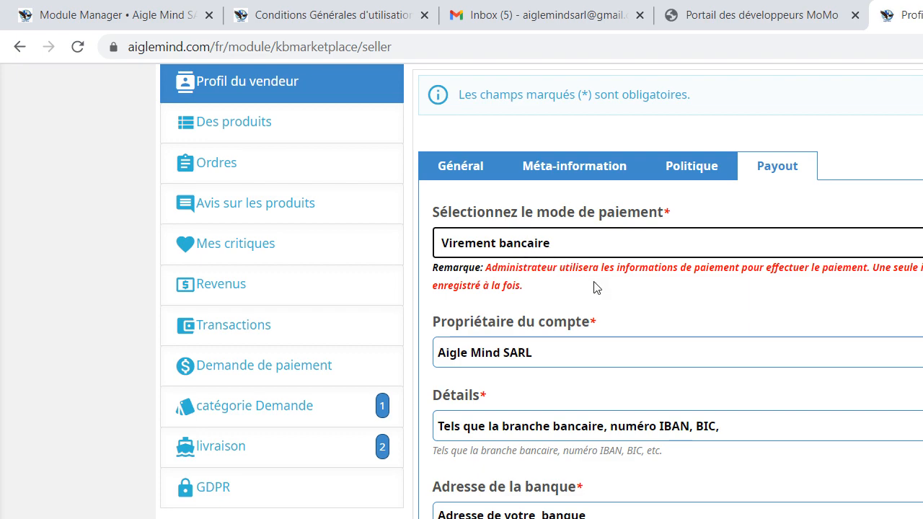
pyautogui.click(648, 249)
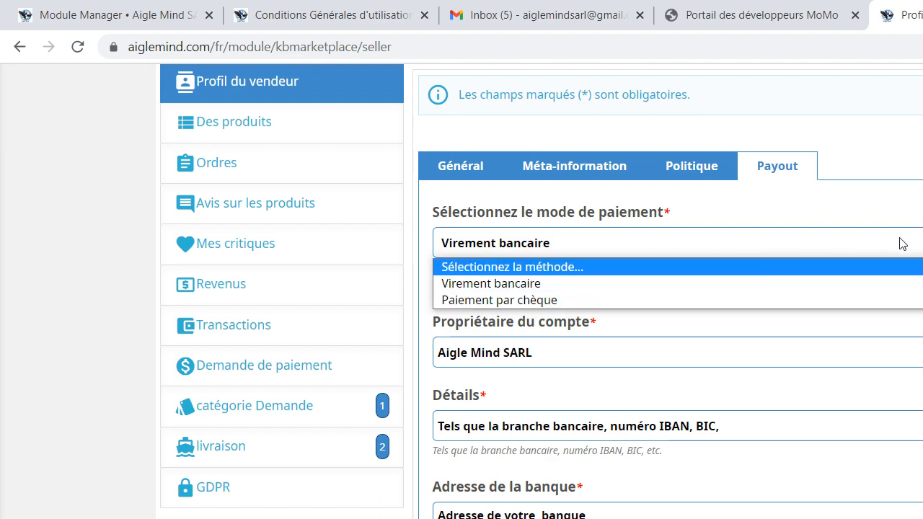
pyautogui.press('Escape')
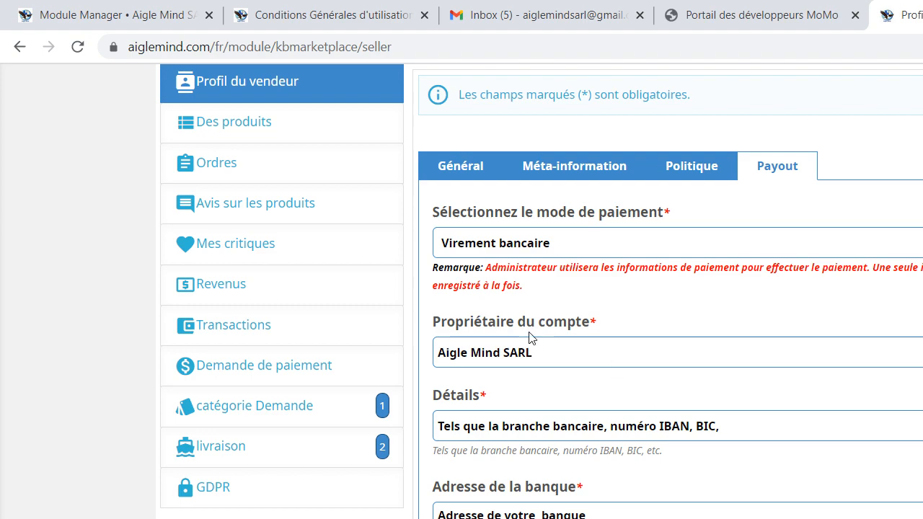
# Set the payout method to Paiement par chèque and enter the payee's name in Paiement à l'ordre de
pyautogui.click(533, 249)
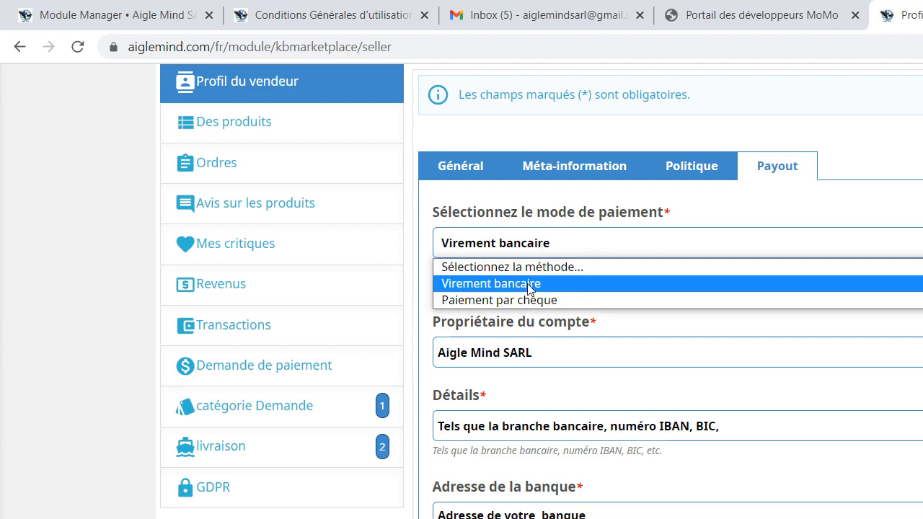
pyautogui.click(525, 300)
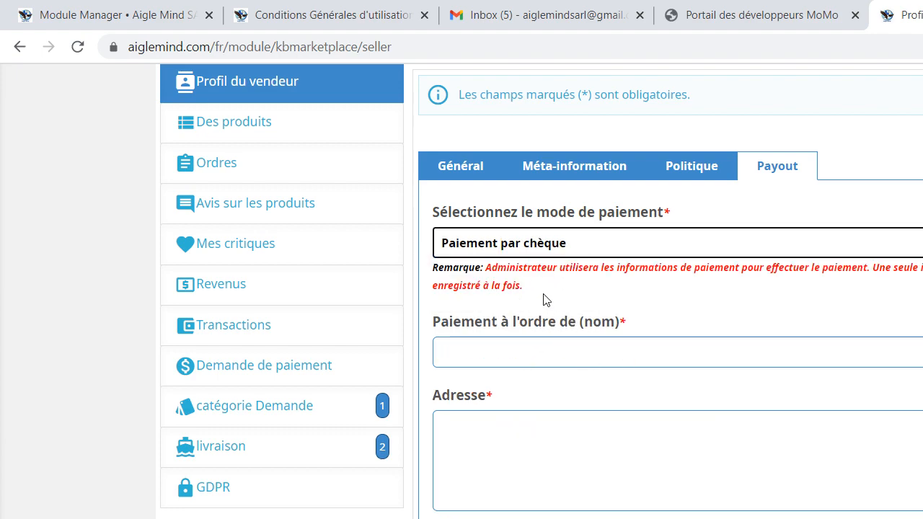
pyautogui.click(510, 358)
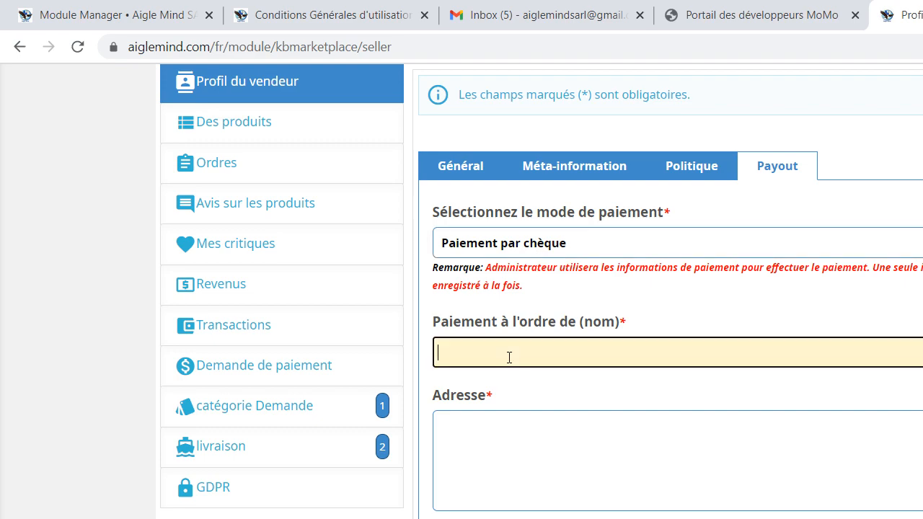
pyautogui.write('a')
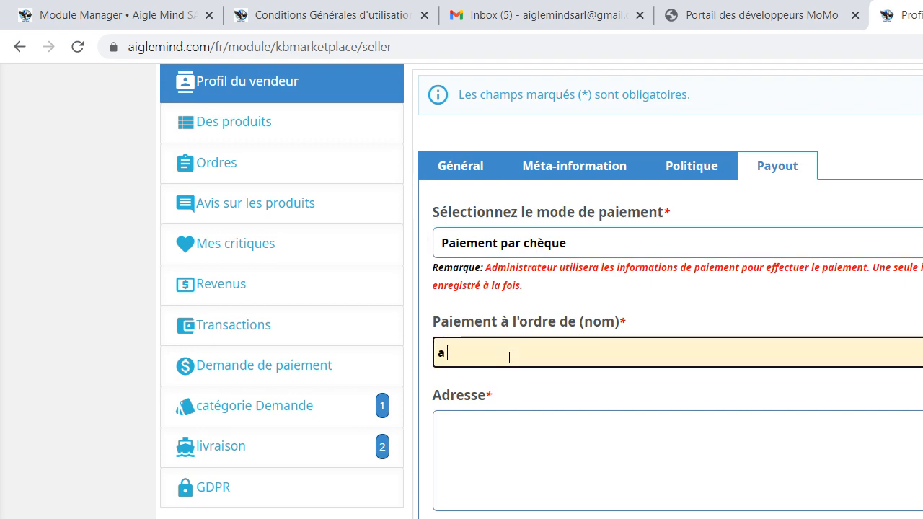
pyautogui.write(" l'orde")
pyautogui.hotkey('ctrl', 'a')
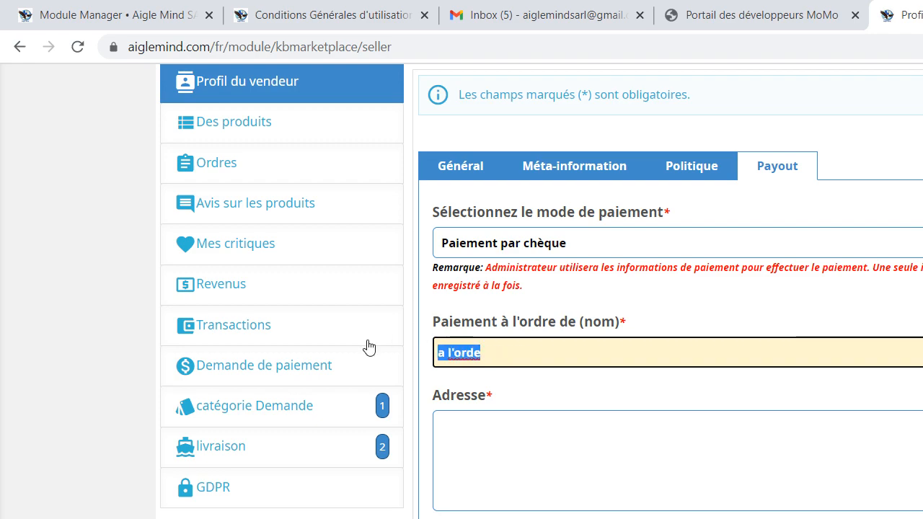
pyautogui.write('guillaume')
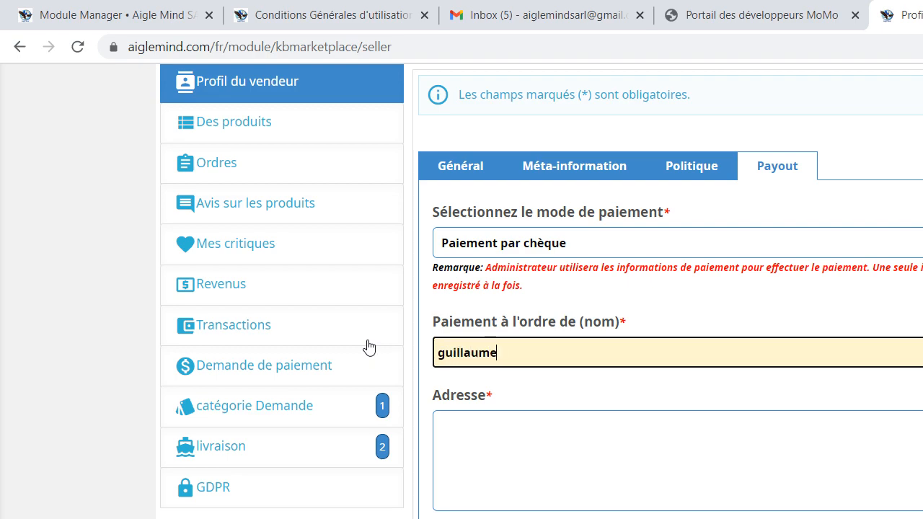
# Enter "adresse" as the Adresse for the cheque payment and save the seller profile
pyautogui.click(474, 440)
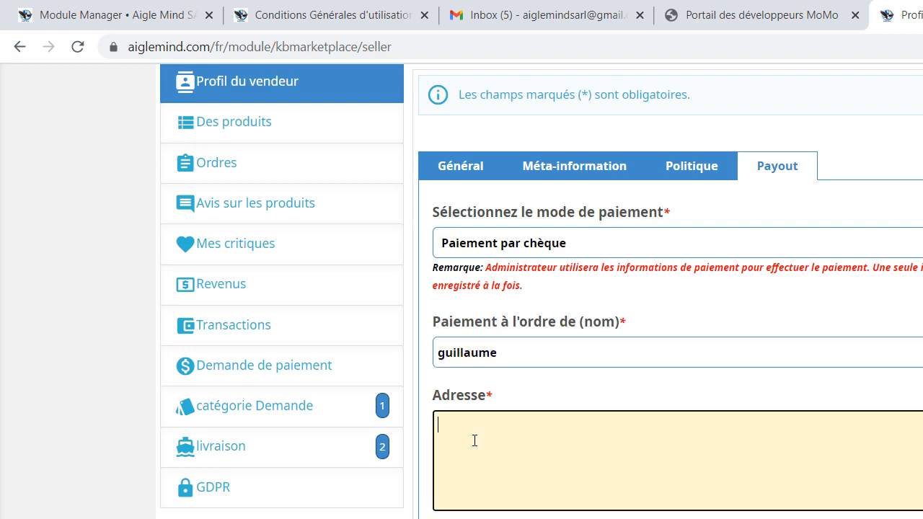
pyautogui.write('adresse')
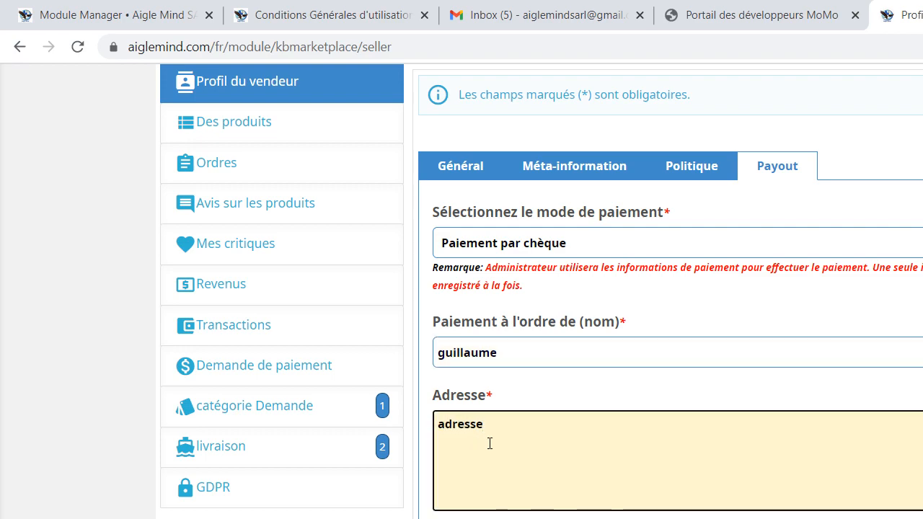
pyautogui.press('Tab')
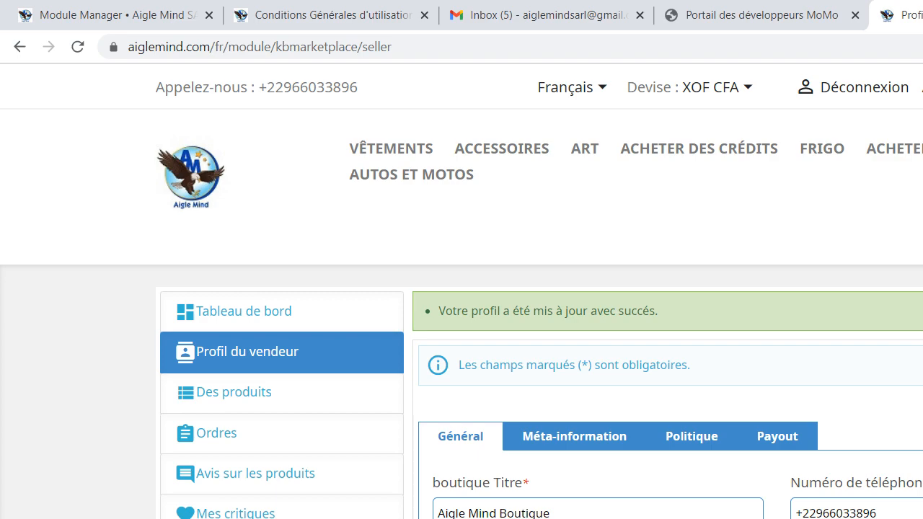
# Reopen the Payout section and set the payout method to Virement bancaire
pyautogui.click(771, 435)
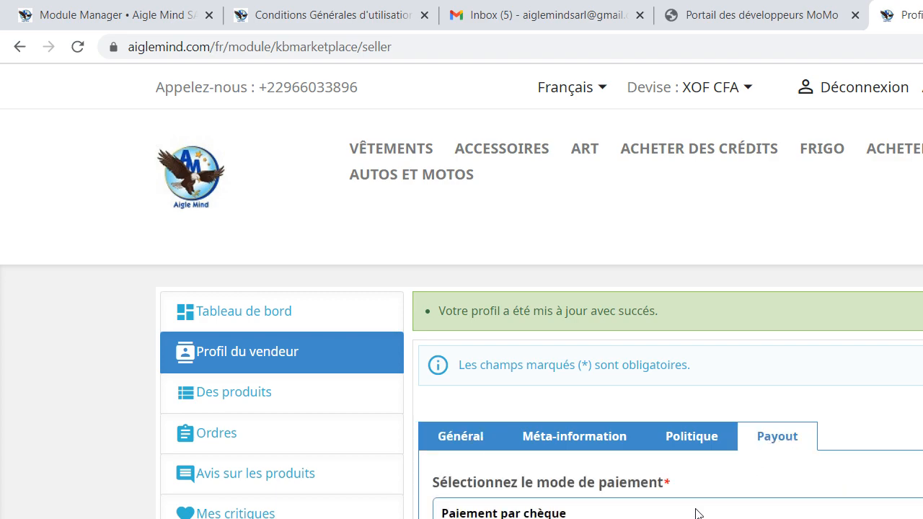
pyautogui.click(496, 513)
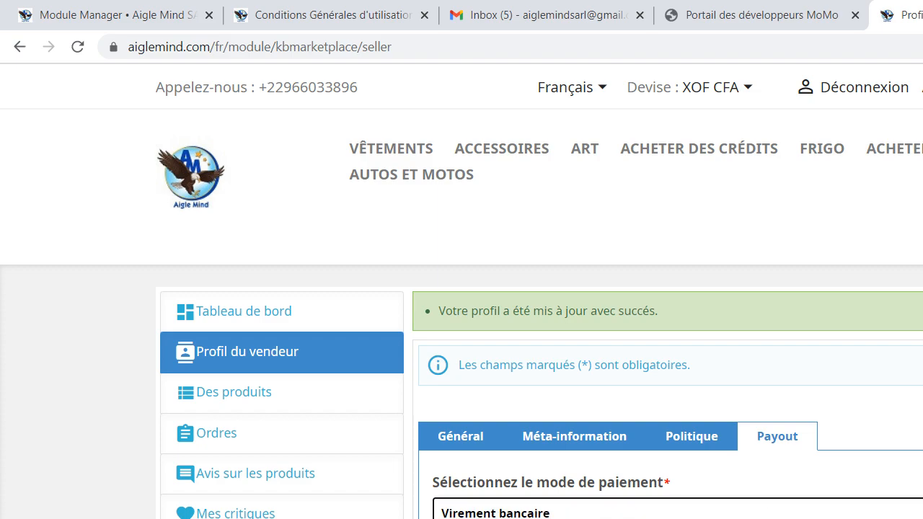
pyautogui.scroll(-5, 541, 288)
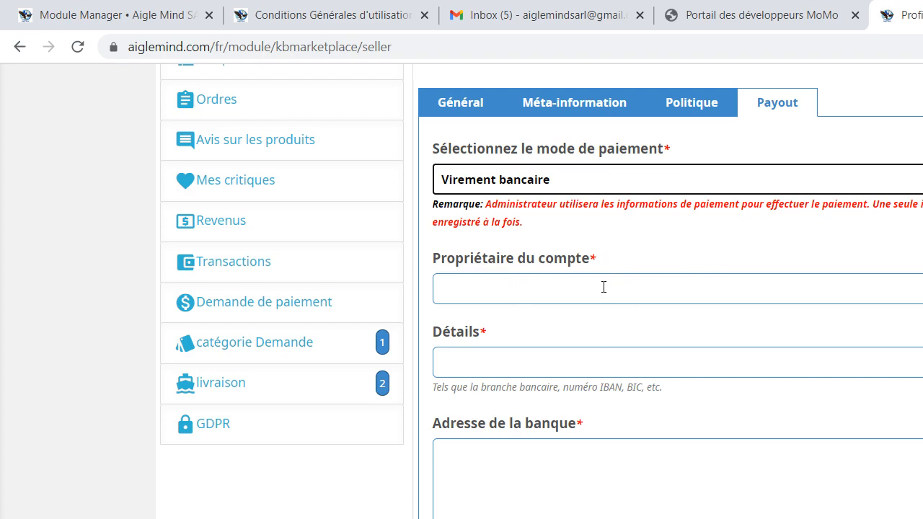
# Examine the Détails, Adresse de la banque and Information additionnelle fields for the bank transfer
pyautogui.click(465, 367)
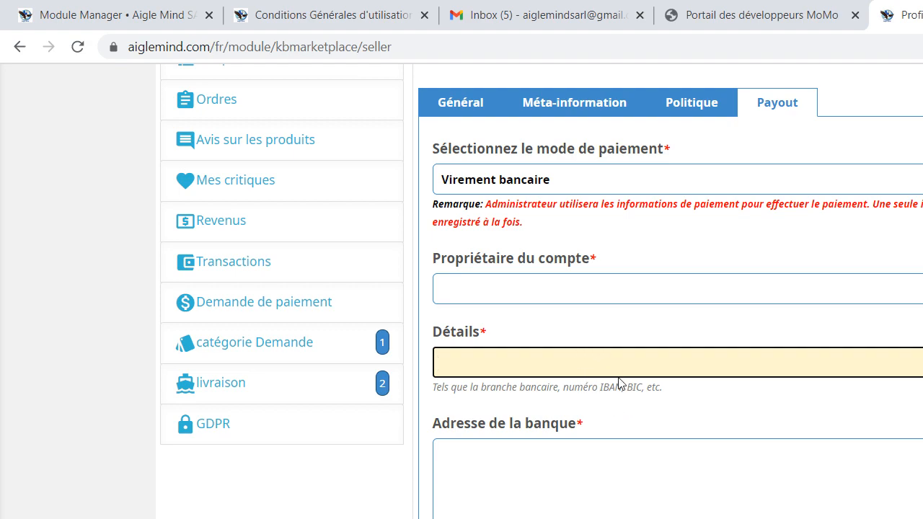
pyautogui.click(510, 507)
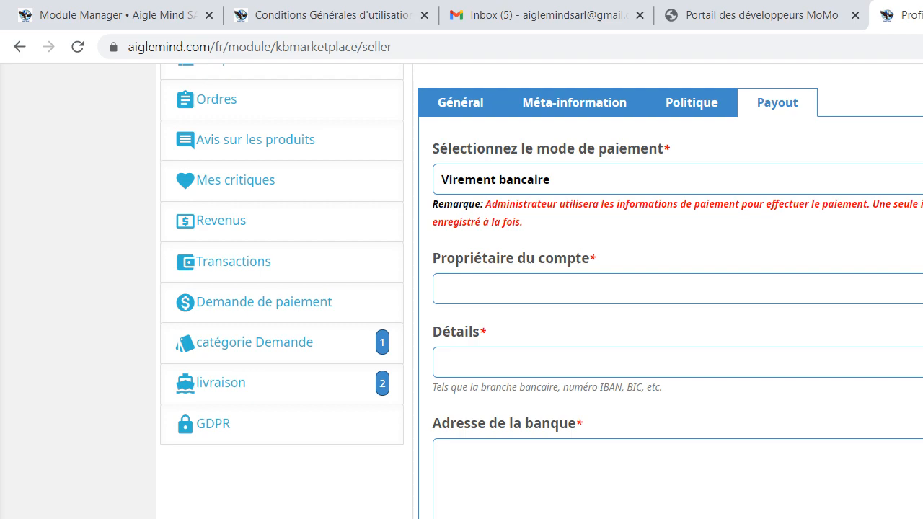
pyautogui.scroll(3, 577, 303)
pyautogui.scroll(-7, 577, 303)
pyautogui.click(577, 345)
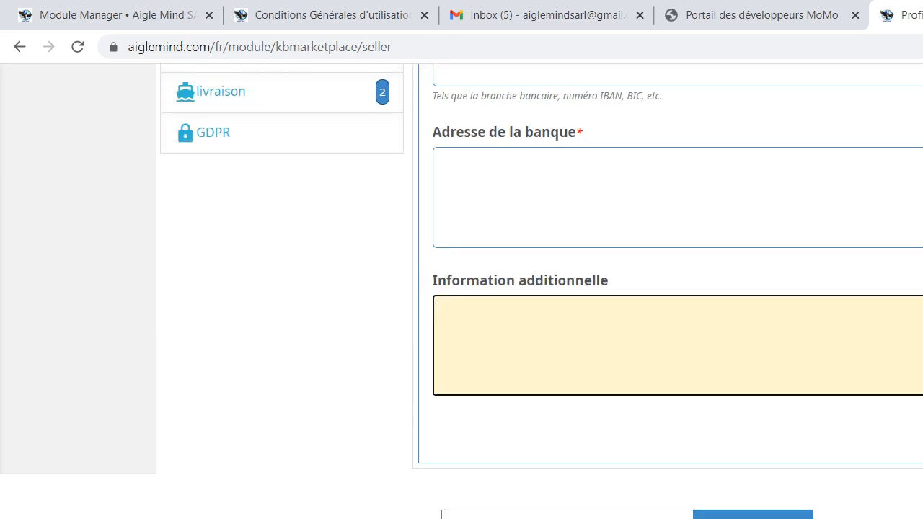
pyautogui.scroll(10, 462, 289)
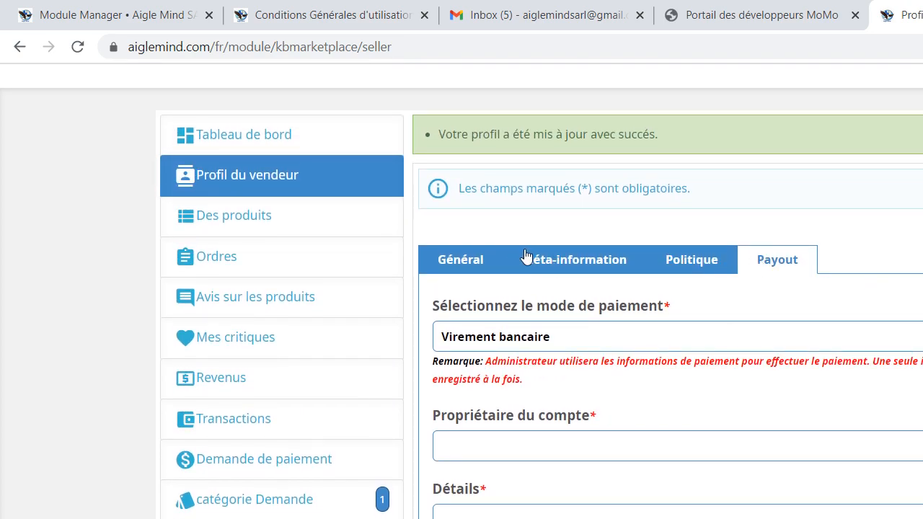
# Copy the seller profile link shown under Profil Url Alias in the Général section
pyautogui.click(476, 260)
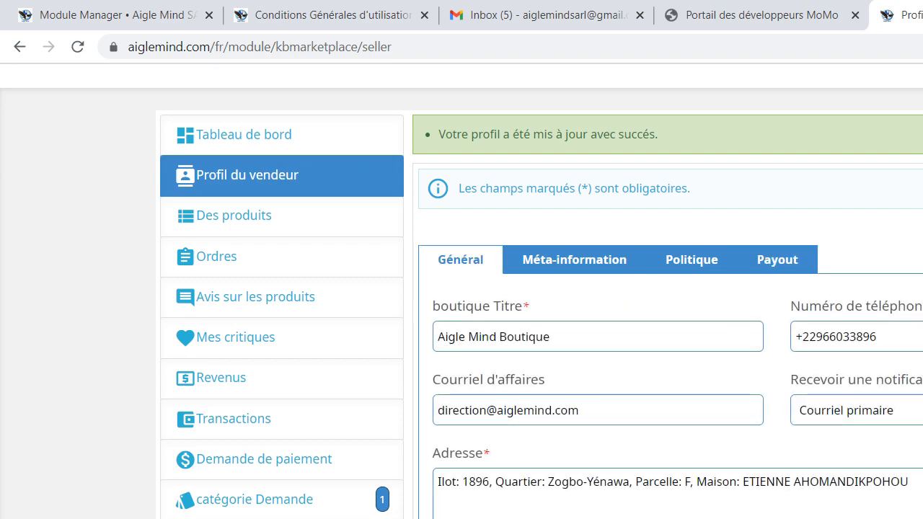
pyautogui.scroll(-10, 461, 288)
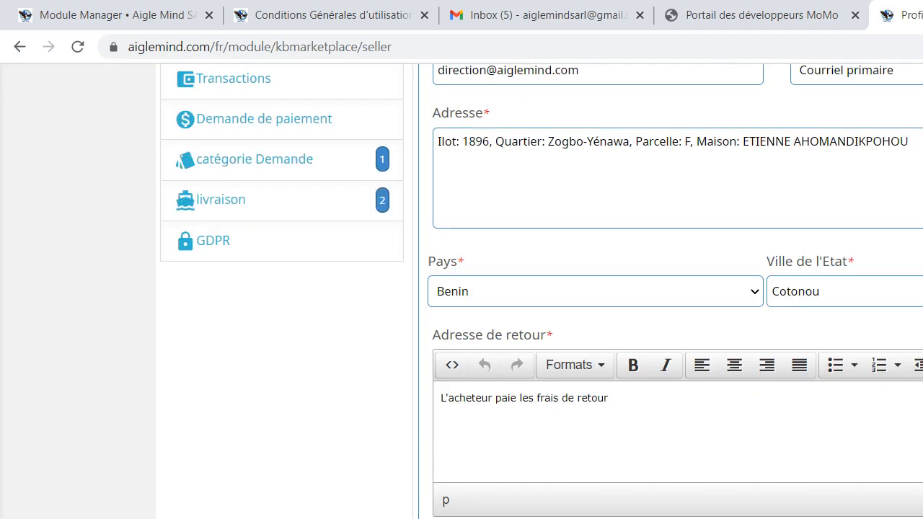
pyautogui.scroll(-1, 678, 292)
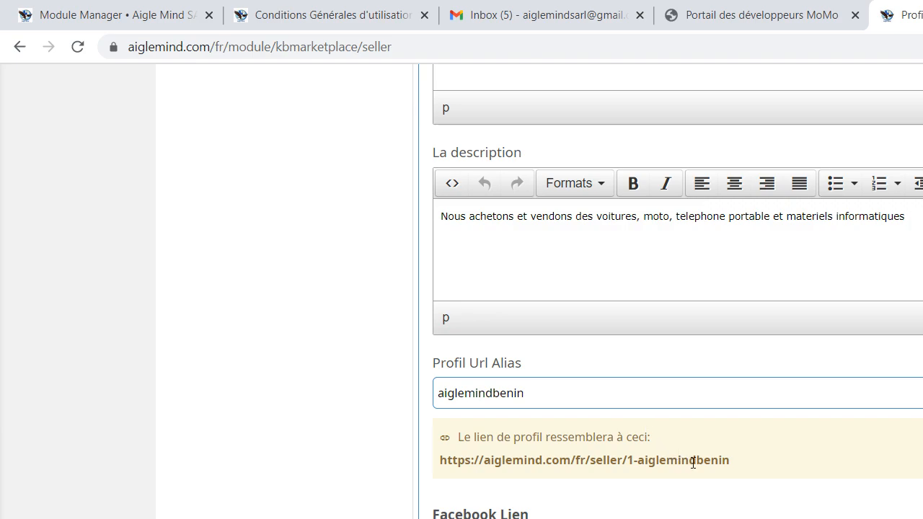
pyautogui.moveTo(730, 464); pyautogui.dragTo(442, 492)
pyautogui.hotkey('ctrl', 'c')
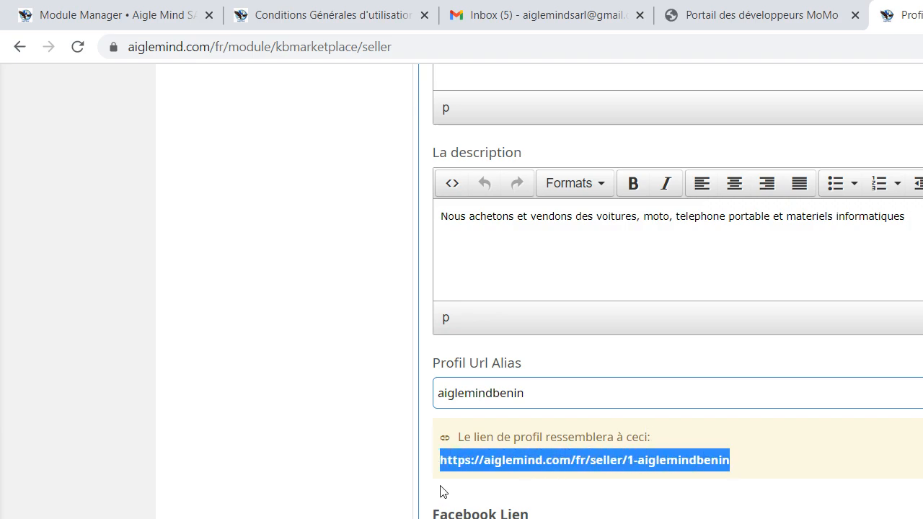
pyautogui.rightClick(513, 458)
pyautogui.click(559, 473)
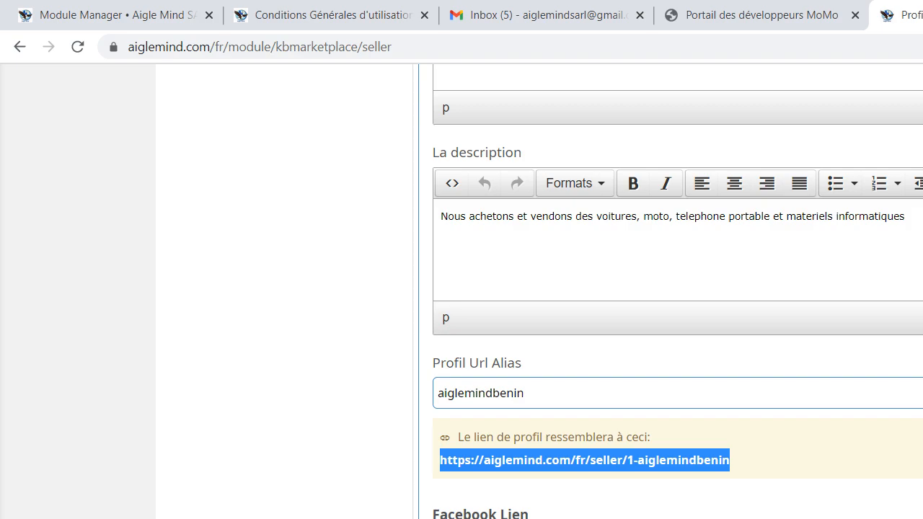
pyautogui.hotkey('ctrl', 't')
pyautogui.click(887, 49)
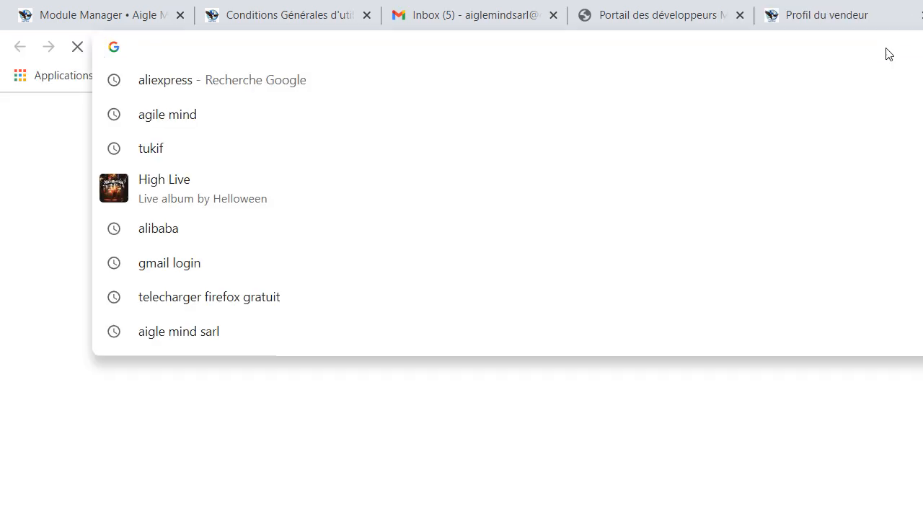
pyautogui.rightClick(887, 49)
pyautogui.rightClick(200, 41)
pyautogui.rightClick(200, 41)
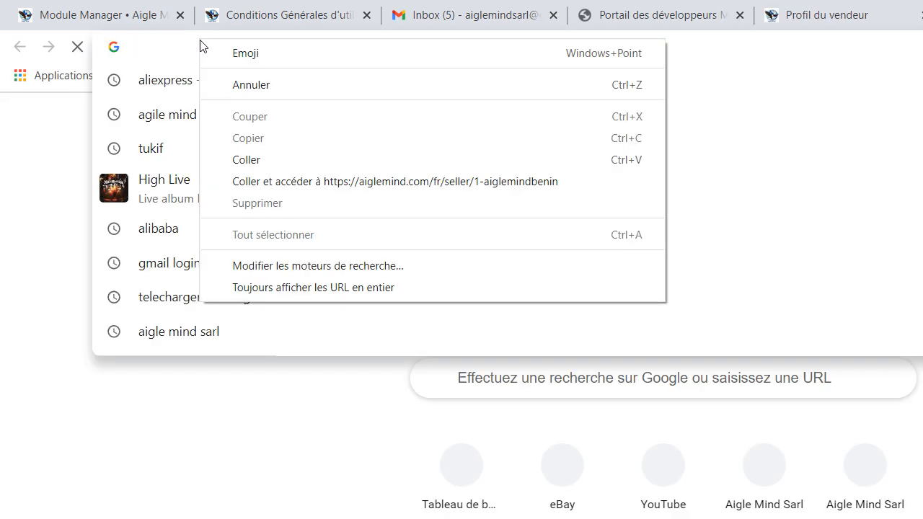
pyautogui.click(256, 163)
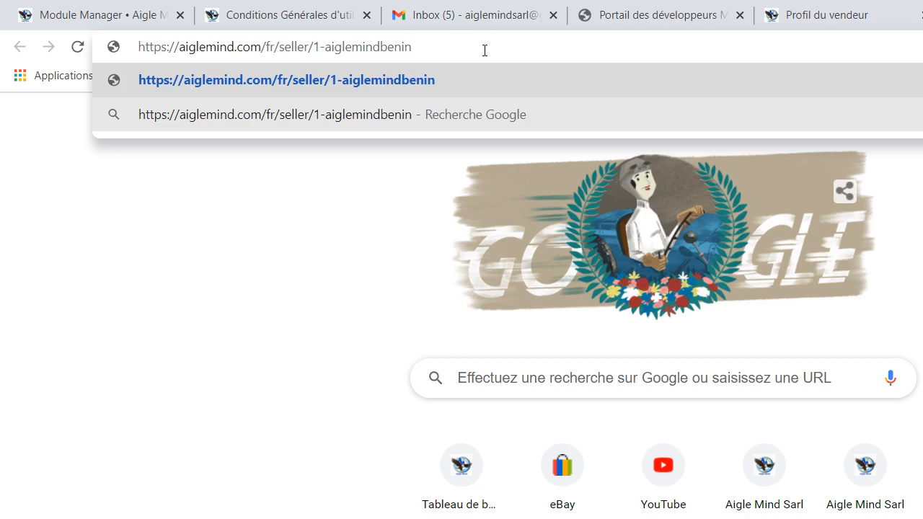
pyautogui.press('Return')
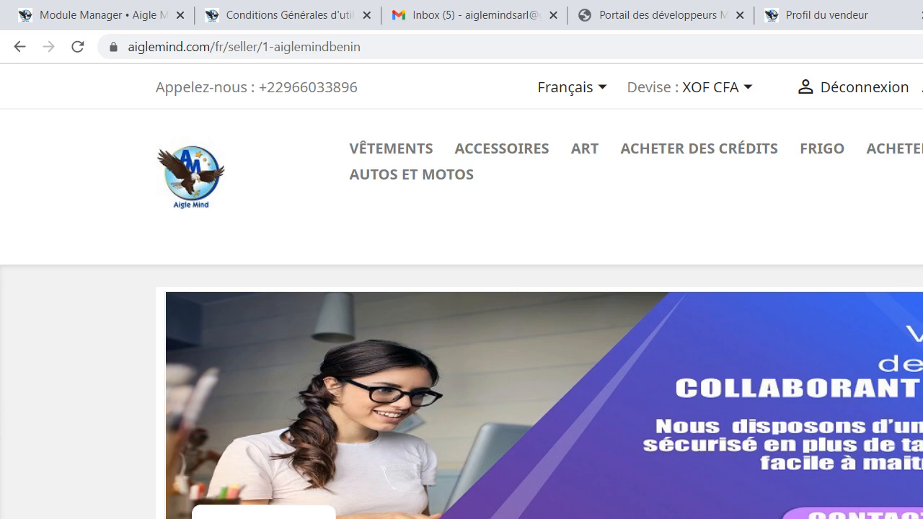
# Examine the public shop page's banner, logo, seller description and the confidentiality, return and shipping policies
pyautogui.scroll(-4, 462, 291)
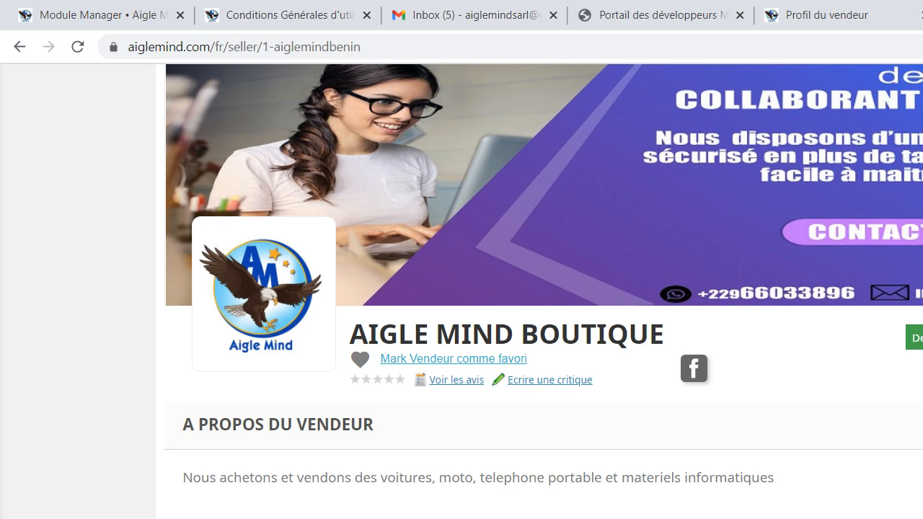
pyautogui.scroll(-6, 543, 289)
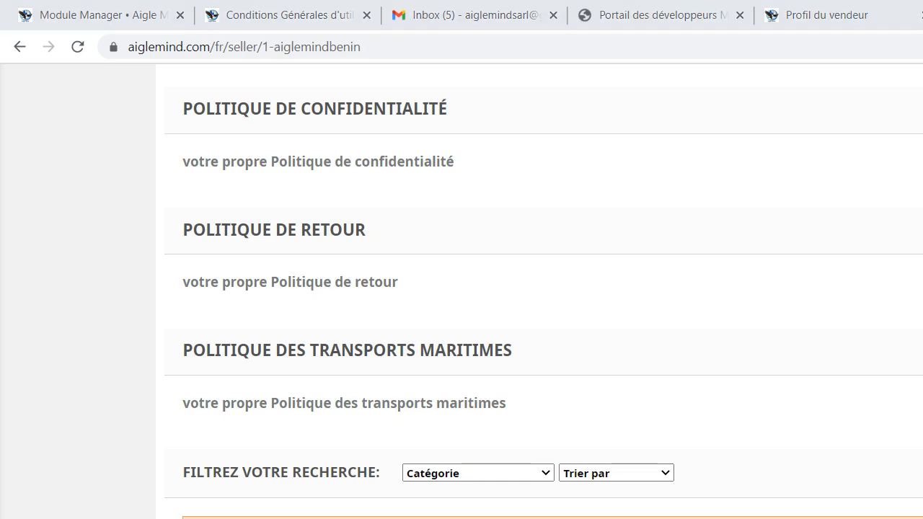
pyautogui.scroll(7, 461, 288)
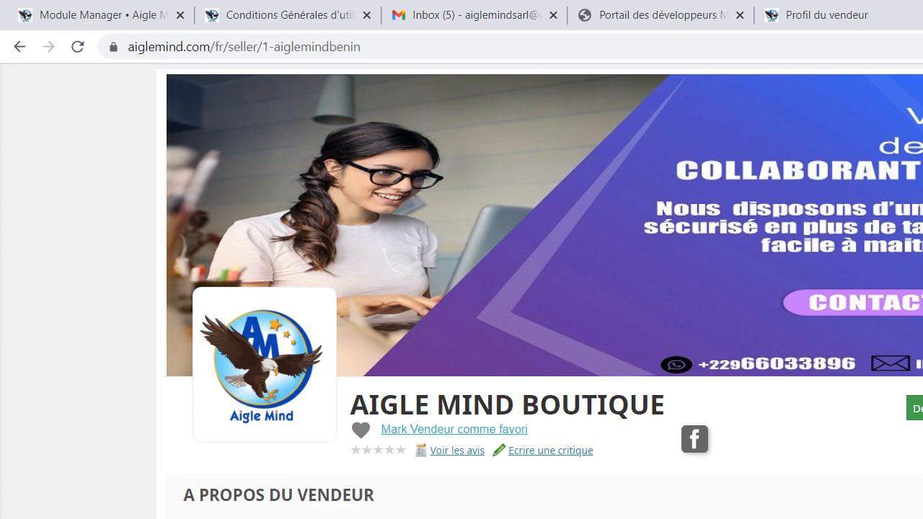
pyautogui.hotkey('alt', 'Tab')
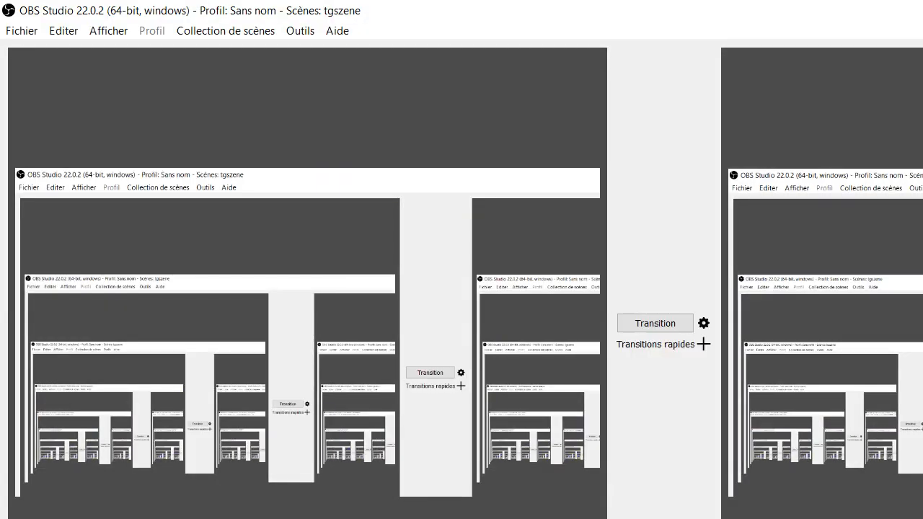